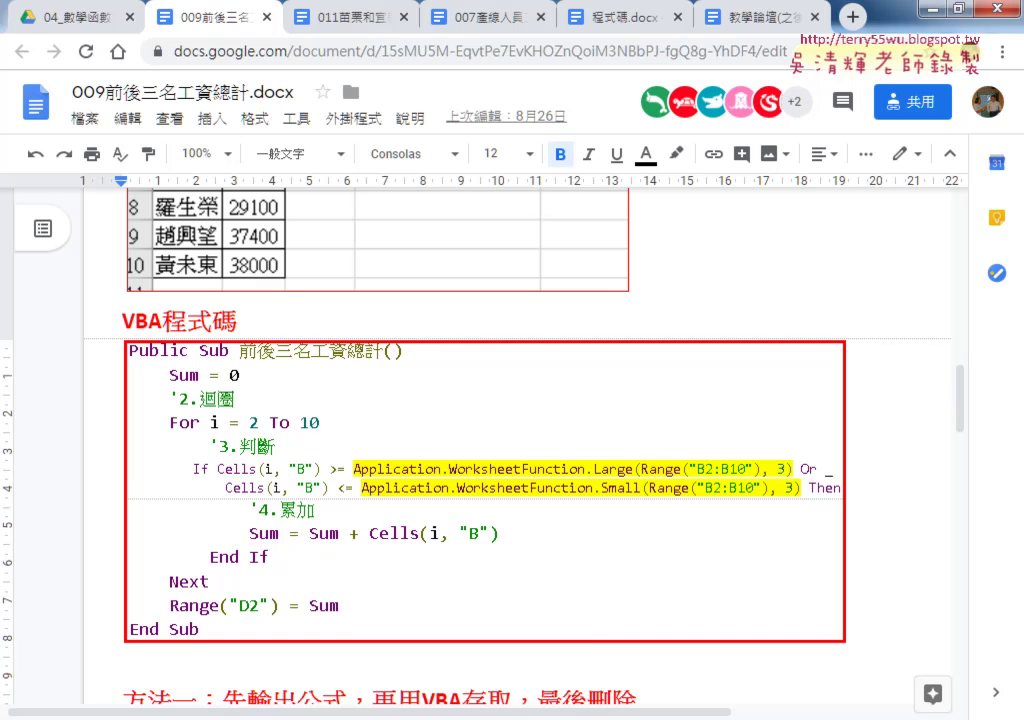
- Switch from Google Docs to the 009前後三名工資總計.xlsx workbook window in Excel
{"action": "mouse_move", "coordinate": [281, 715]}
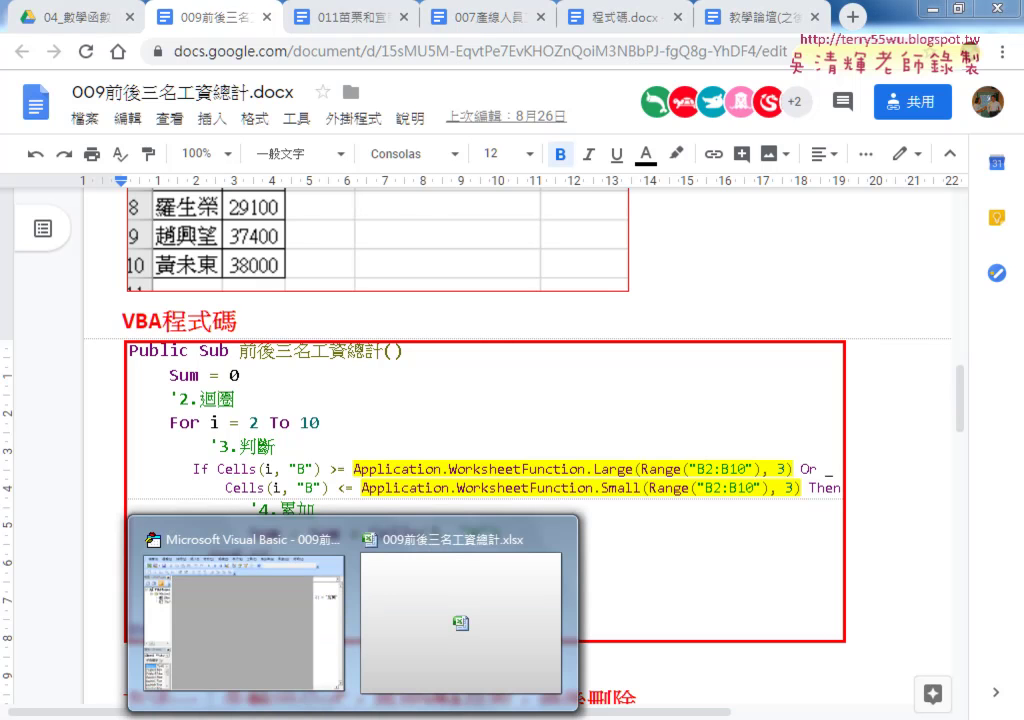
{"action": "left_click", "coordinate": [400, 645]}
- Check the D2 SUMIF, F2 LARGE and G2 SMALL formulas, then duplicate Sheet1 as Sheet1 (2)
{"action": "left_click", "coordinate": [401, 233]}
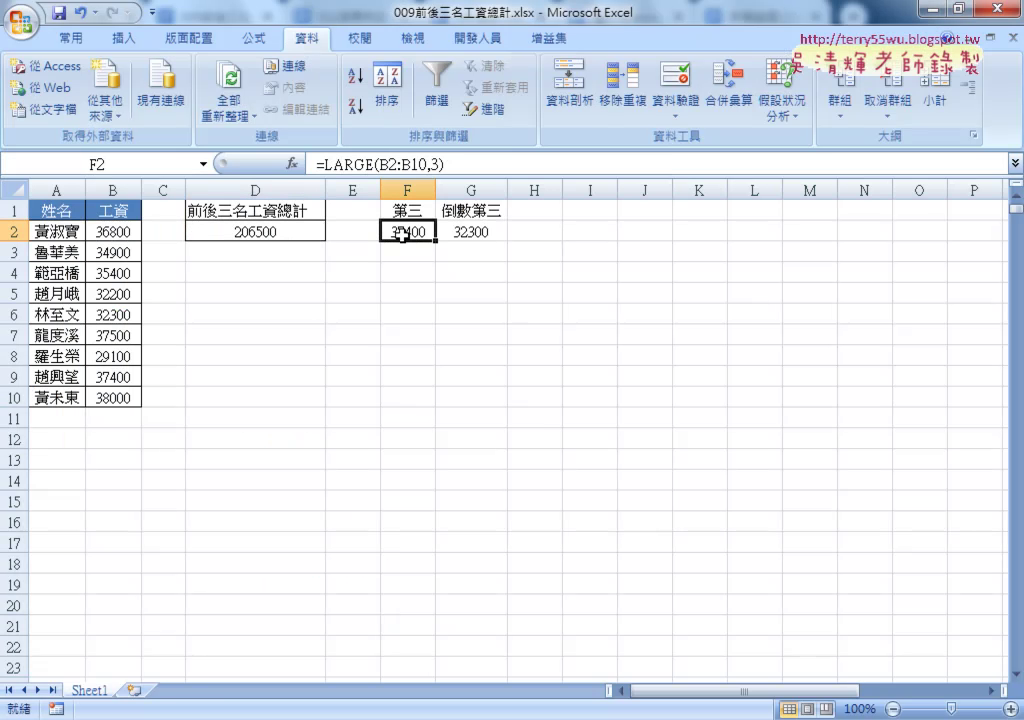
{"action": "left_click", "coordinate": [265, 233]}
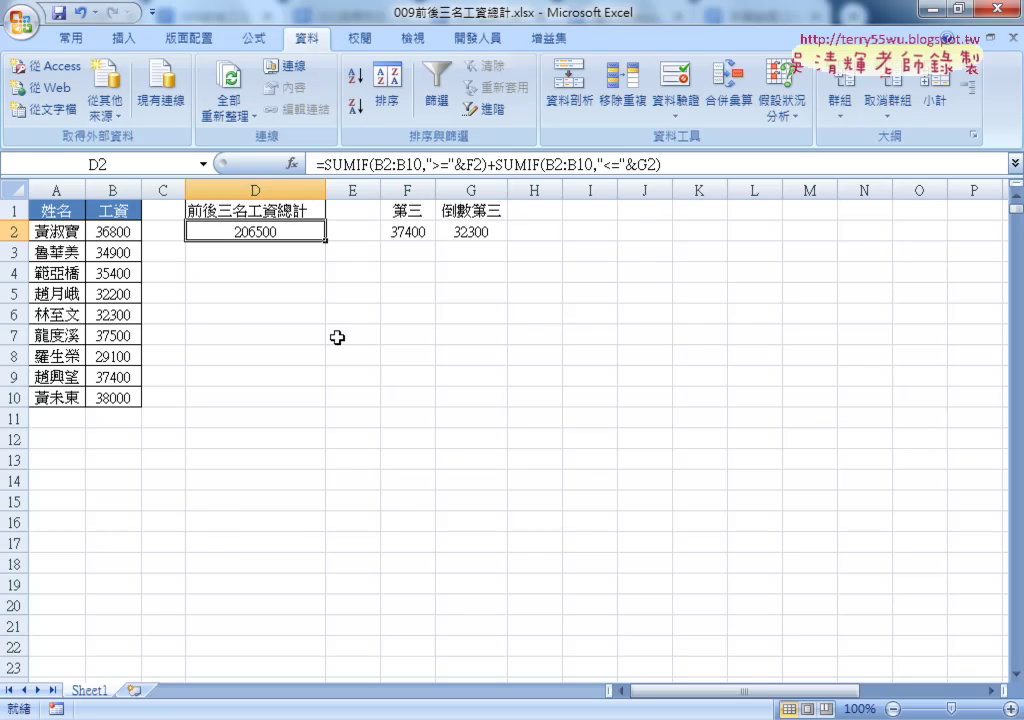
{"action": "left_click", "coordinate": [406, 233]}
{"action": "left_click", "coordinate": [462, 234]}
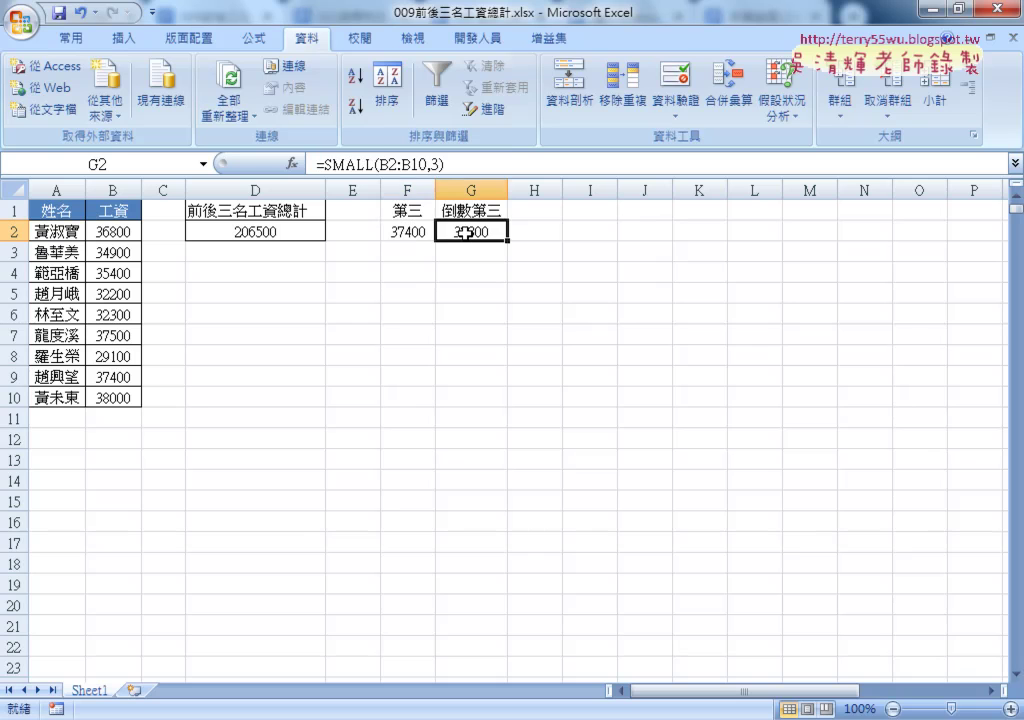
{"action": "left_click", "coordinate": [400, 231]}
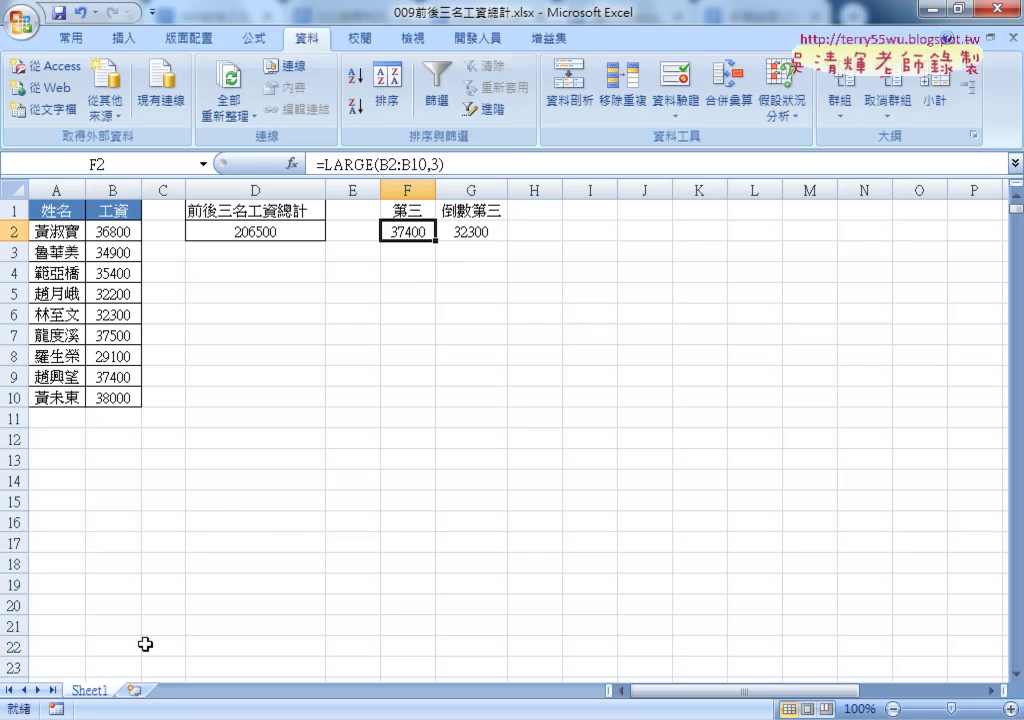
{"action": "left_click_drag", "start_coordinate": [112, 689], "coordinate": [150, 688]}
{"action": "left_click_drag", "start_coordinate": [150, 688], "coordinate": [147, 692]}
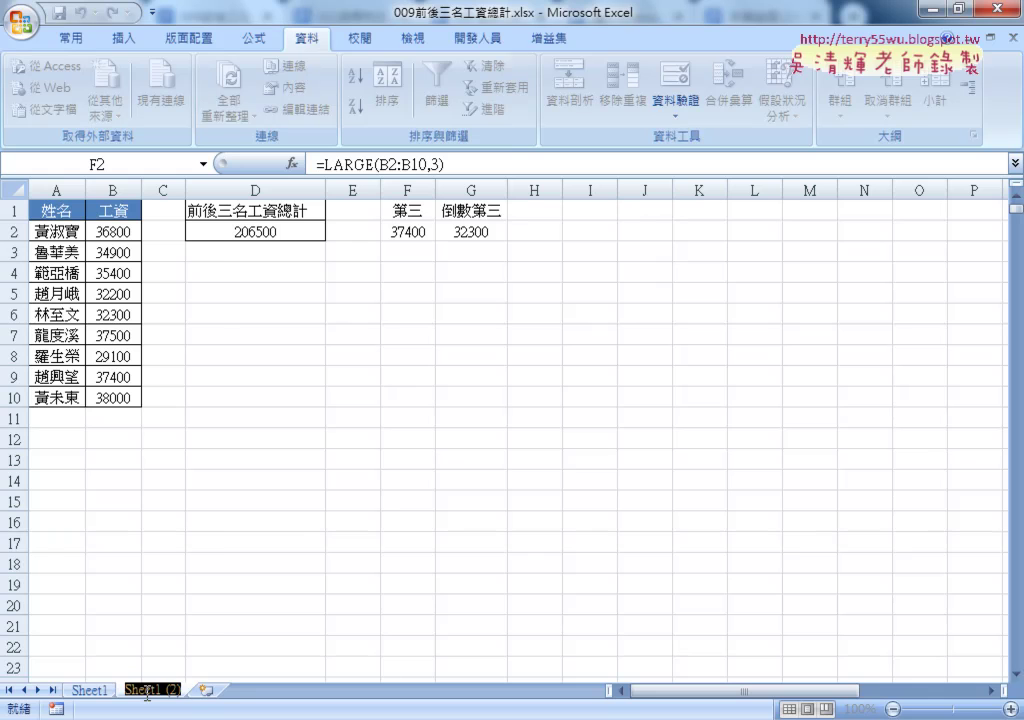
- Name the copied sheet VBA and delete the 206500 SUMIF total from D2
{"action": "type", "text": "VBA"}
{"action": "key", "text": "Return"}
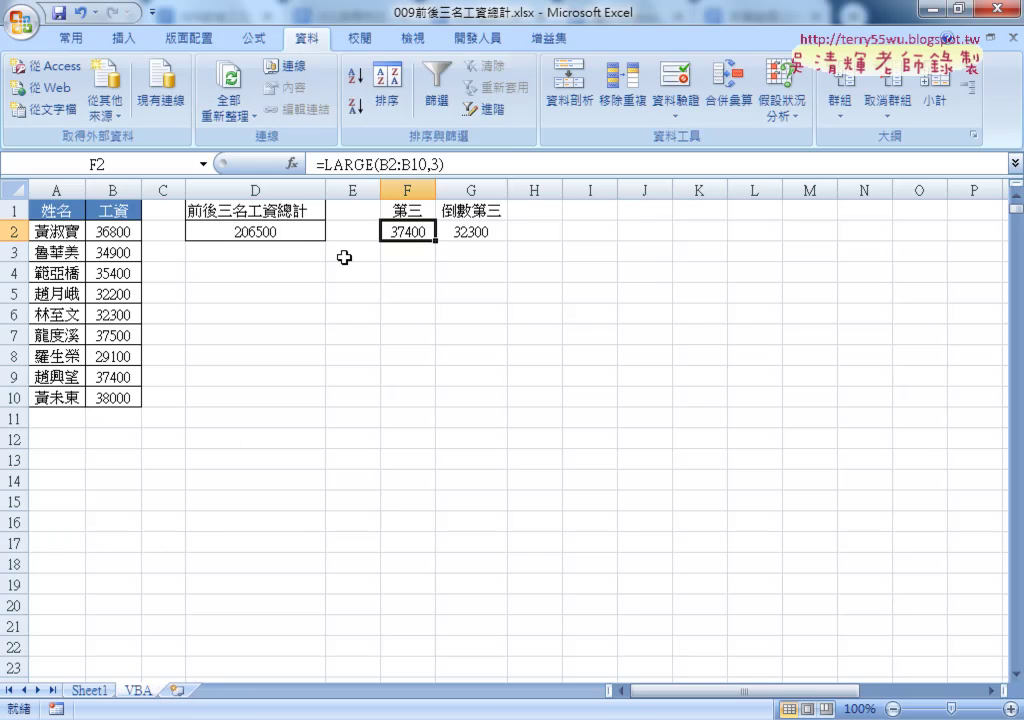
{"action": "left_click", "coordinate": [283, 233]}
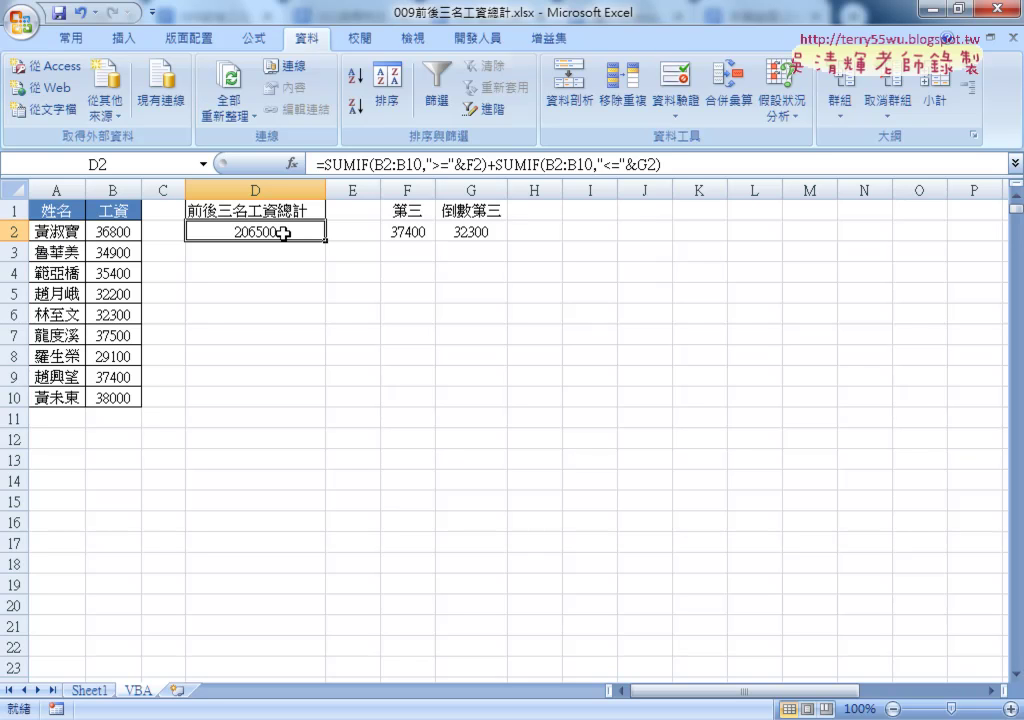
{"action": "key", "text": "Delete"}
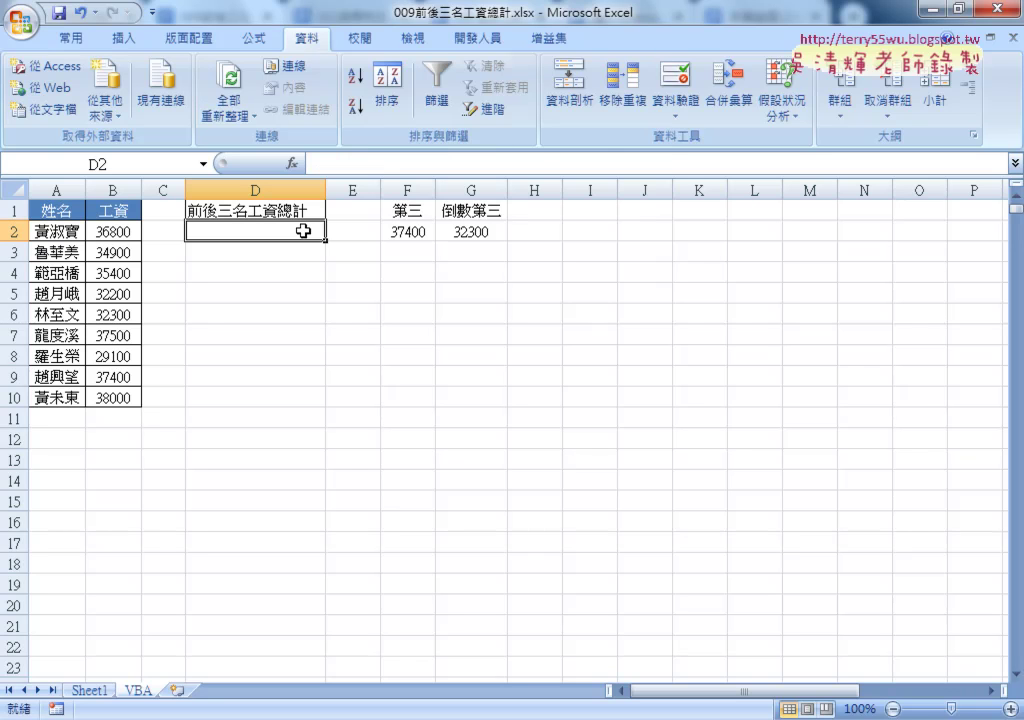
{"action": "left_click", "coordinate": [476, 38]}
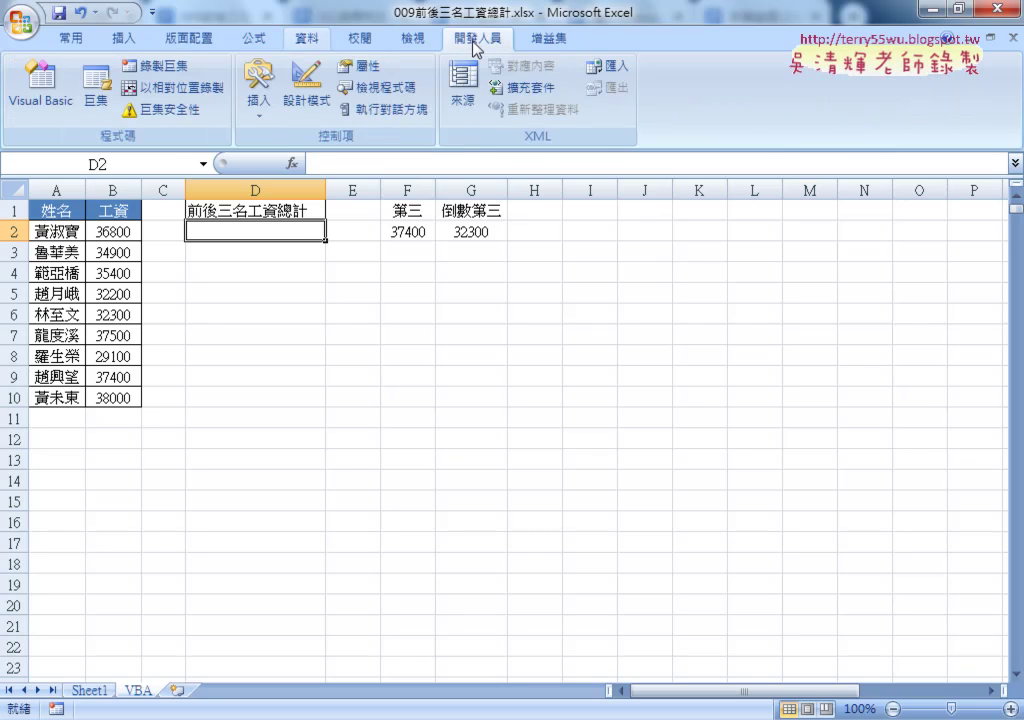
- Open the Visual Basic editor and insert Module1 from ThisWorkbook's 插入 > 模組 menu
{"action": "left_click", "coordinate": [30, 100]}
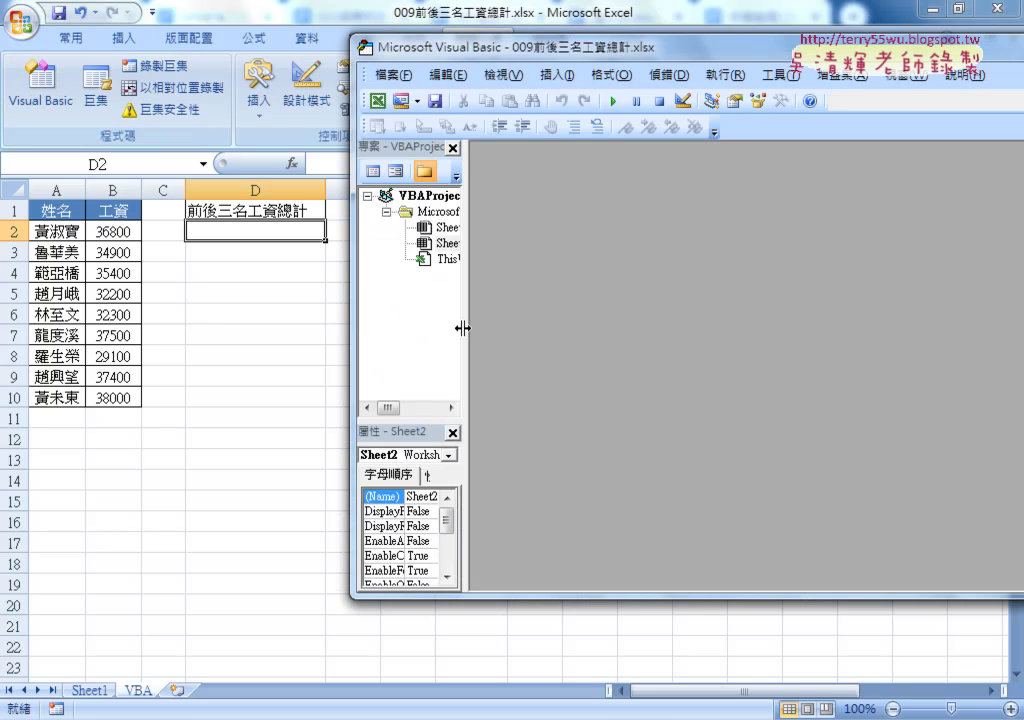
{"action": "left_click_drag", "start_coordinate": [463, 327], "coordinate": [543, 327]}
{"action": "right_click", "coordinate": [440, 258]}
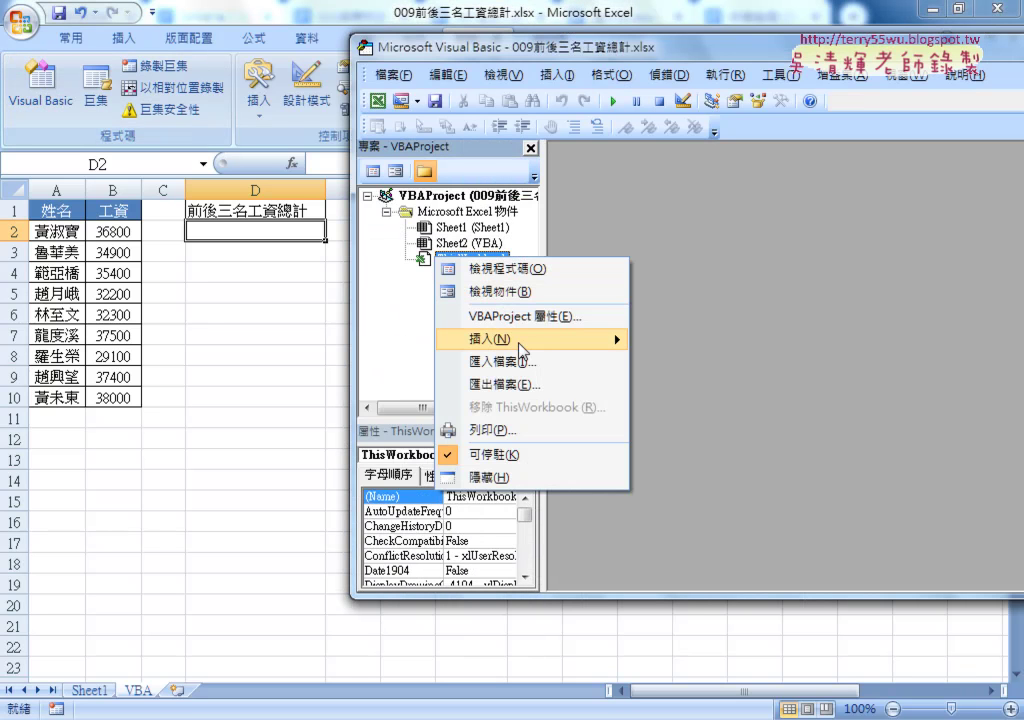
{"action": "mouse_move", "coordinate": [520, 339]}
{"action": "left_click", "coordinate": [699, 363]}
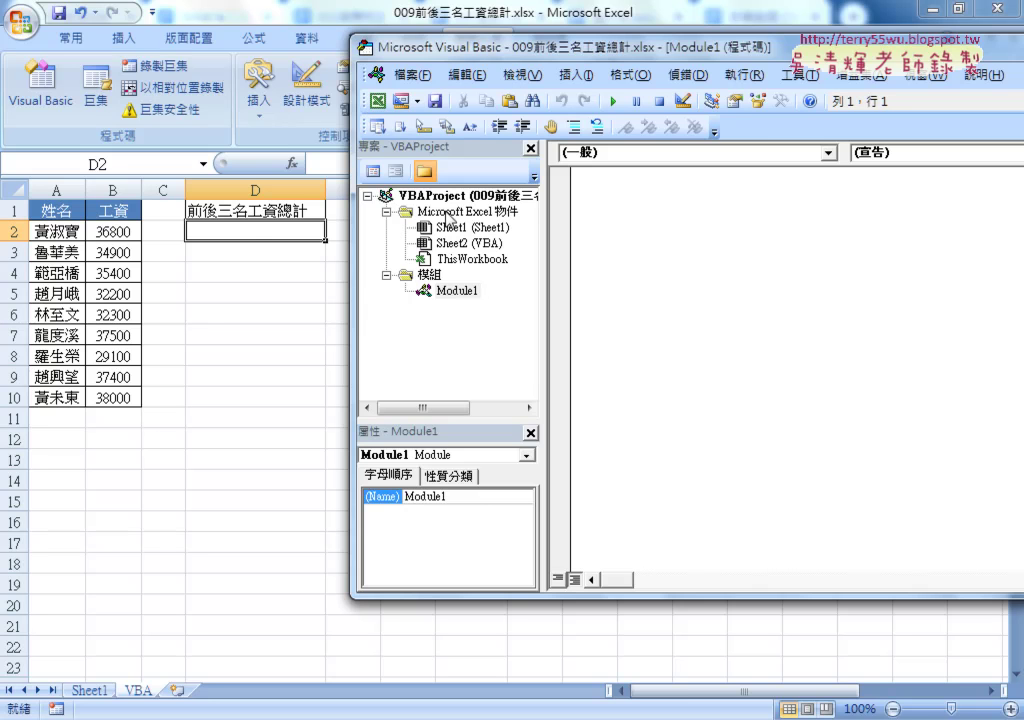
- Copy the title text 前後三名工資總計 from cell D1
{"action": "left_click", "coordinate": [290, 211]}
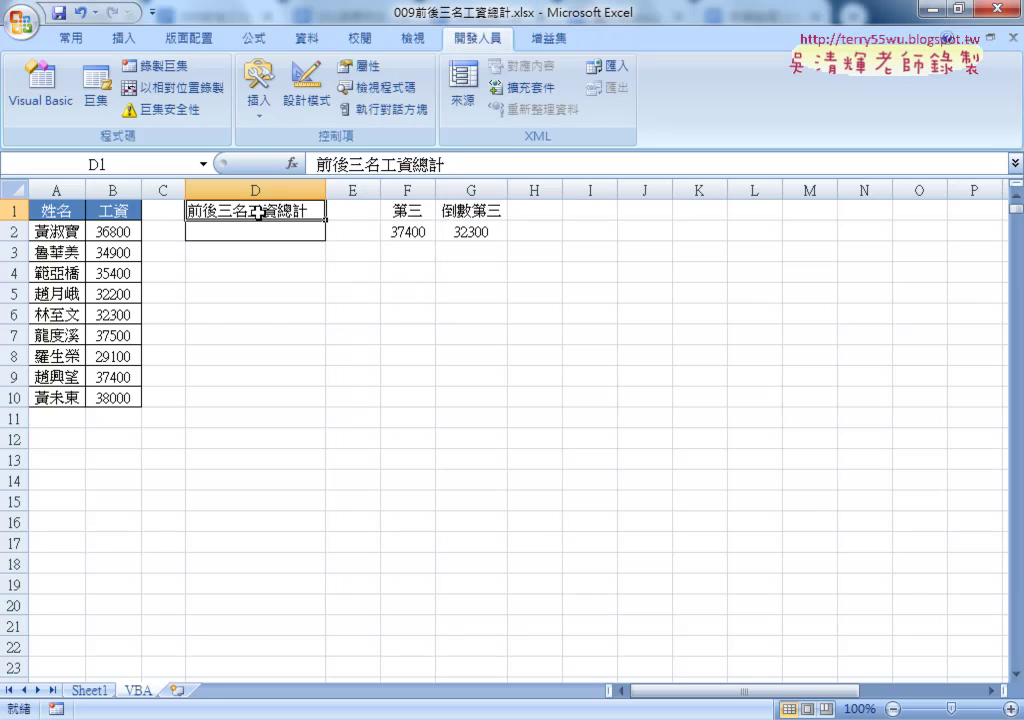
{"action": "left_click_drag", "start_coordinate": [445, 164], "coordinate": [316, 164]}
{"action": "right_click", "coordinate": [377, 162]}
{"action": "left_click", "coordinate": [410, 200]}
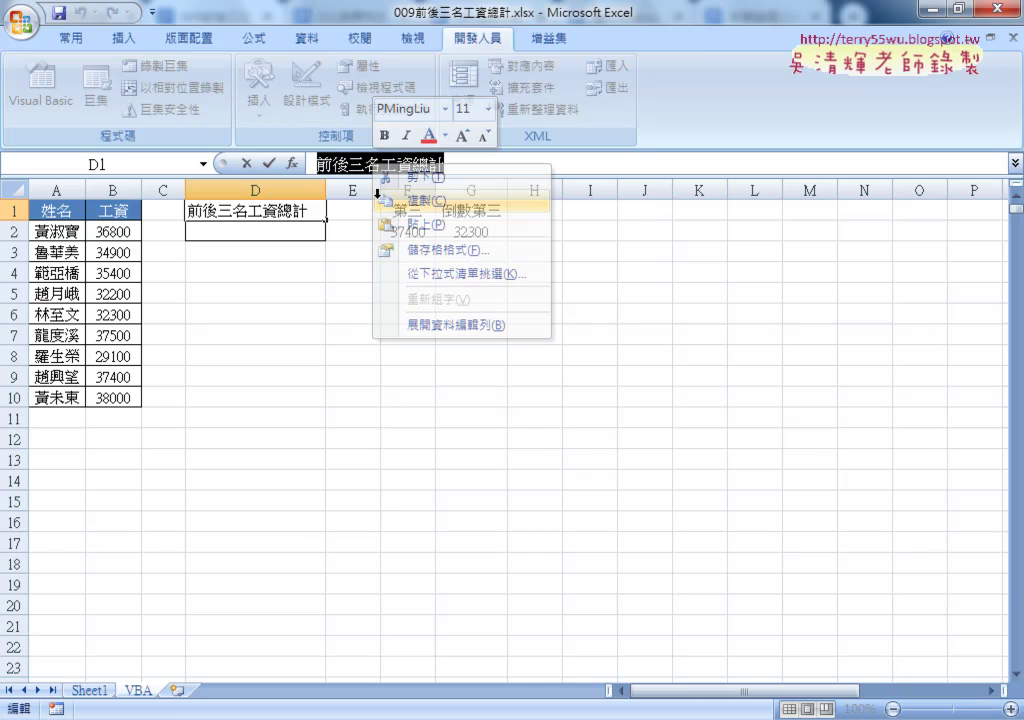
{"action": "key", "text": "Escape"}
{"action": "left_click", "coordinate": [50, 85]}
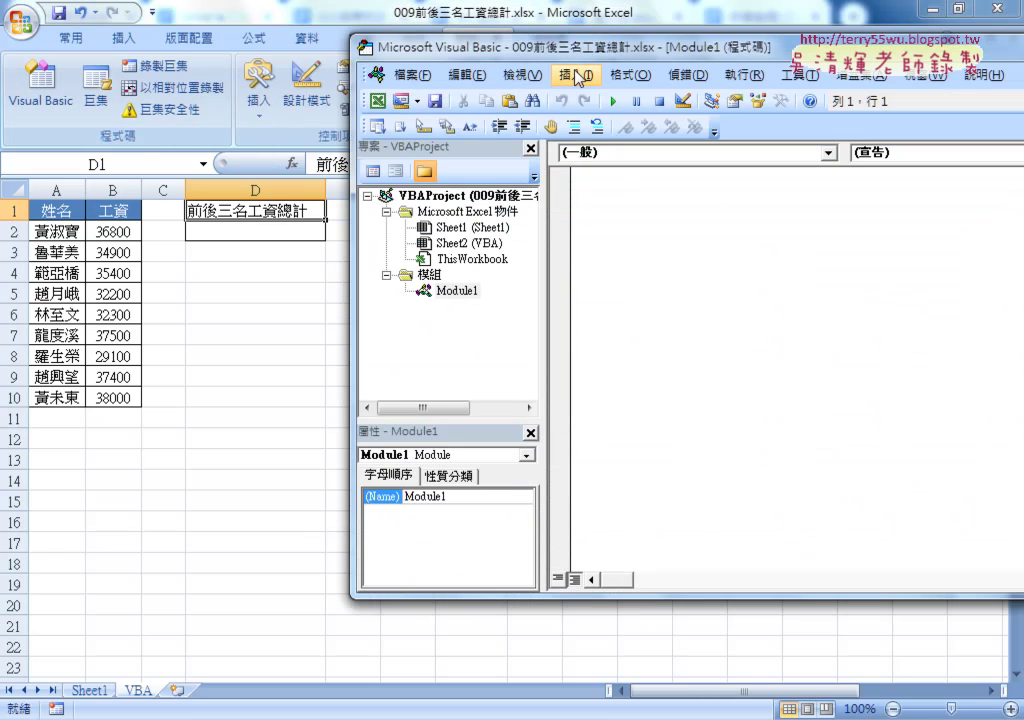
- Insert a Sub procedure named 前後三名工資總計 into Module1 using the pasted title
{"action": "left_click", "coordinate": [576, 75]}
{"action": "left_click", "coordinate": [600, 97]}
{"action": "right_click", "coordinate": [455, 197]}
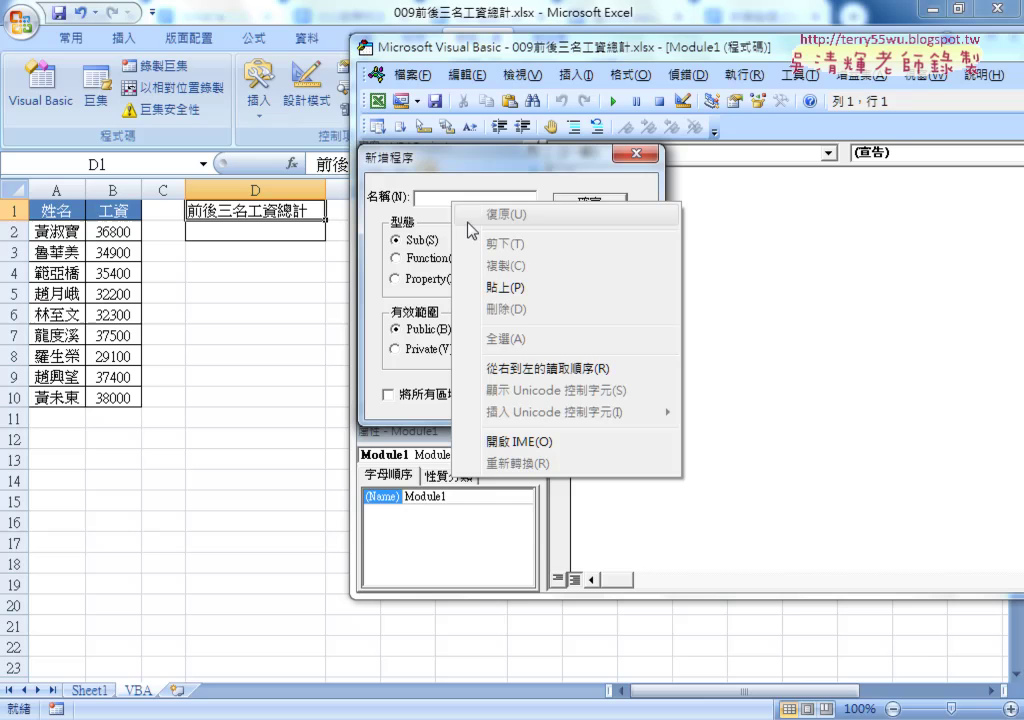
{"action": "left_click", "coordinate": [510, 285]}
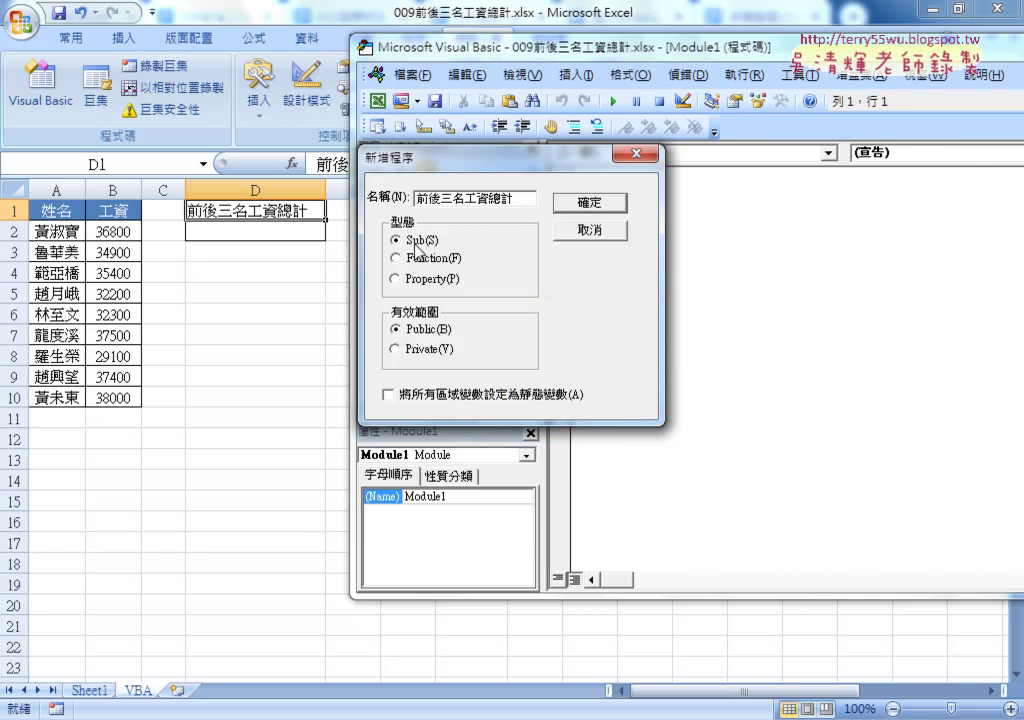
{"action": "left_click", "coordinate": [578, 205]}
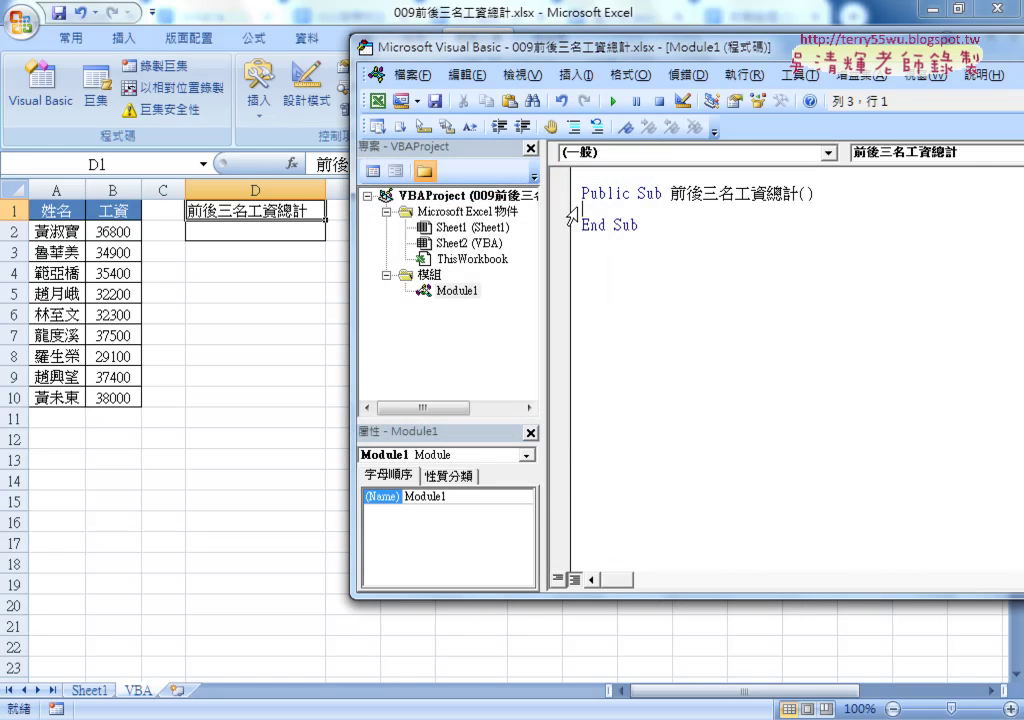
{"action": "left_click", "coordinate": [455, 291]}
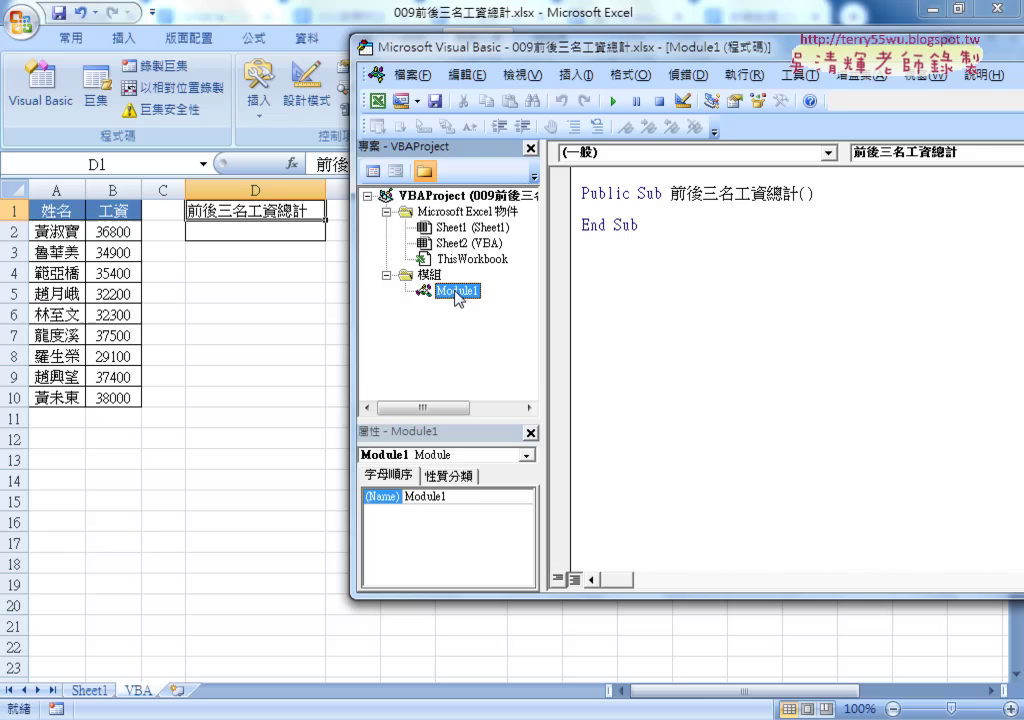
{"action": "left_click", "coordinate": [639, 212]}
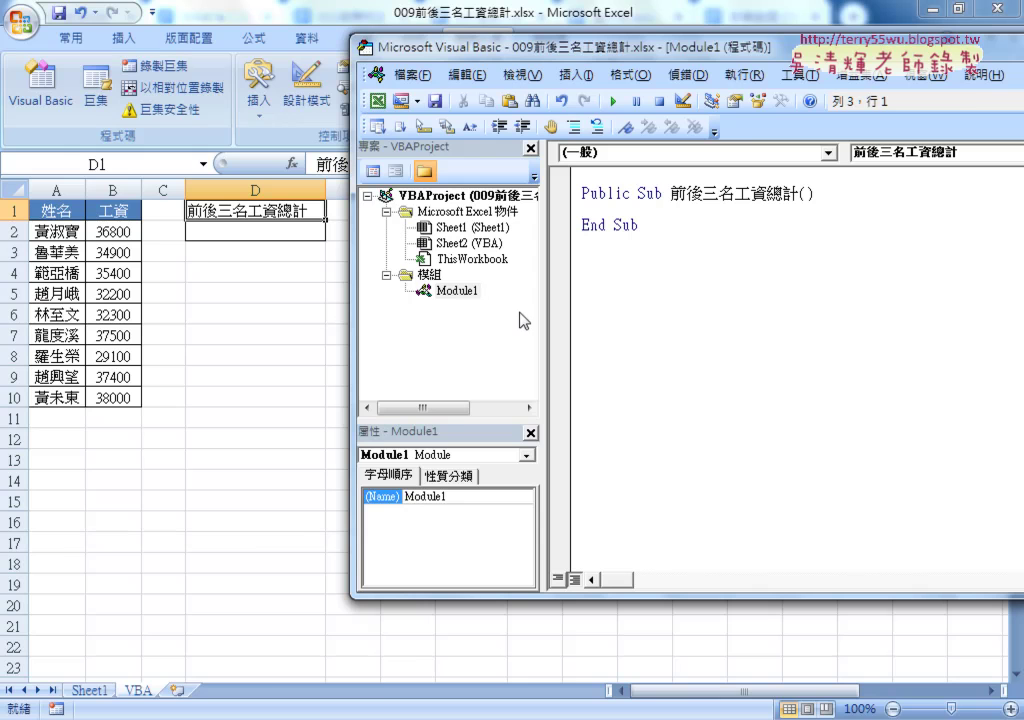
- Copy the Sum = 0 through Range("D2") = Sum loop from the 011苗栗和宜蘭的總人數 document
{"action": "key", "text": "alt+Tab"}
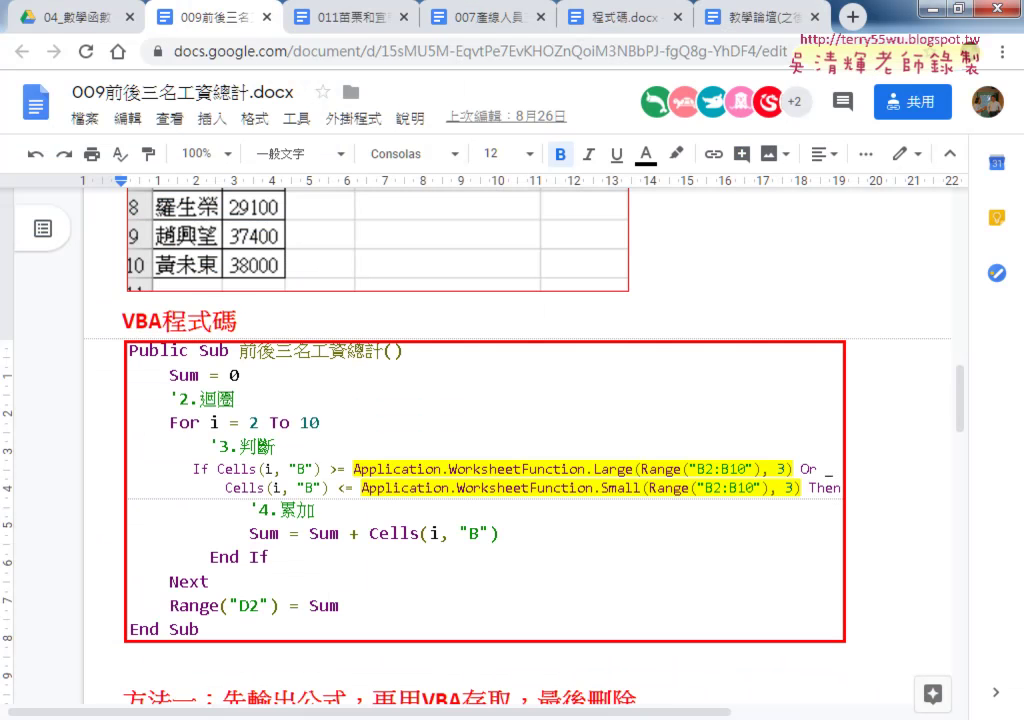
{"action": "left_click", "coordinate": [352, 24]}
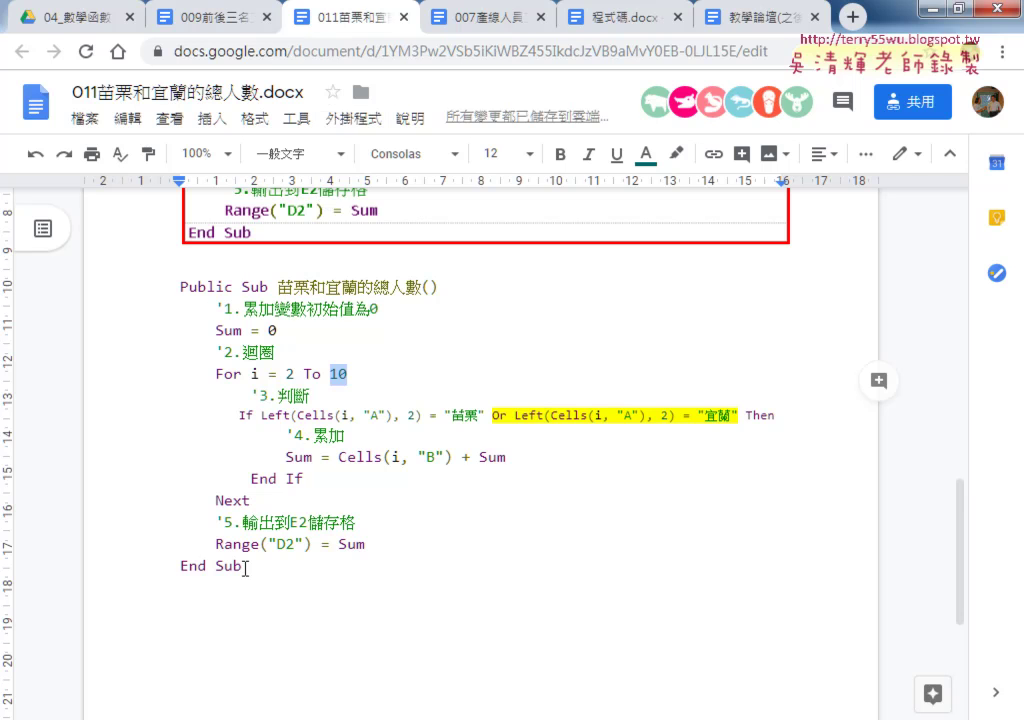
{"action": "left_click_drag", "start_coordinate": [366, 545], "coordinate": [163, 328]}
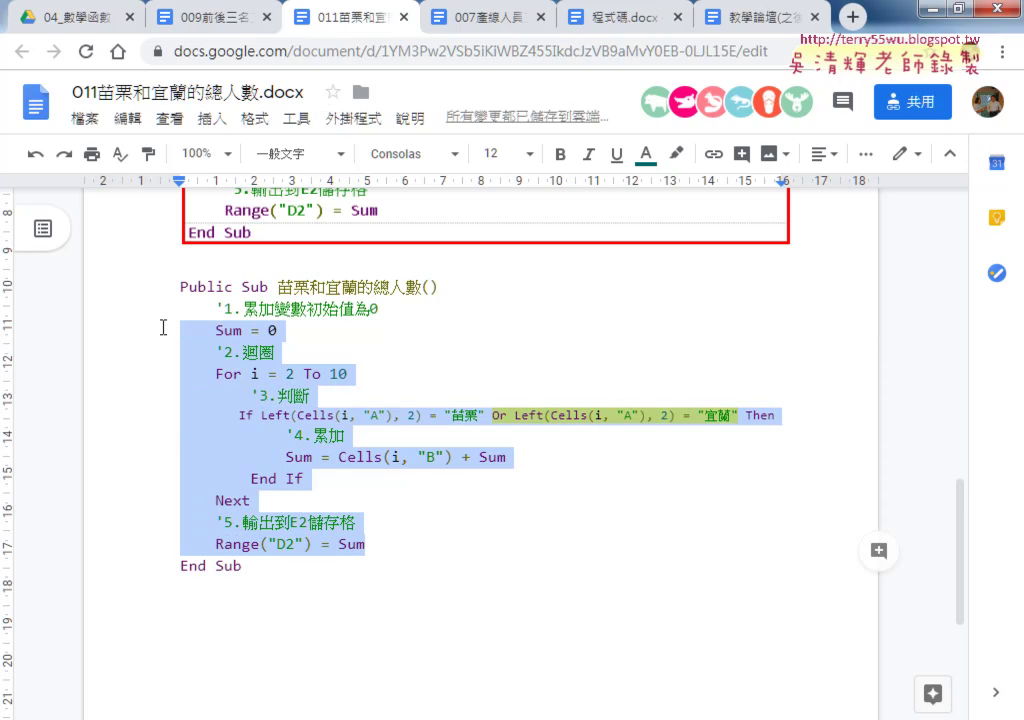
{"action": "left_click", "coordinate": [932, 15]}
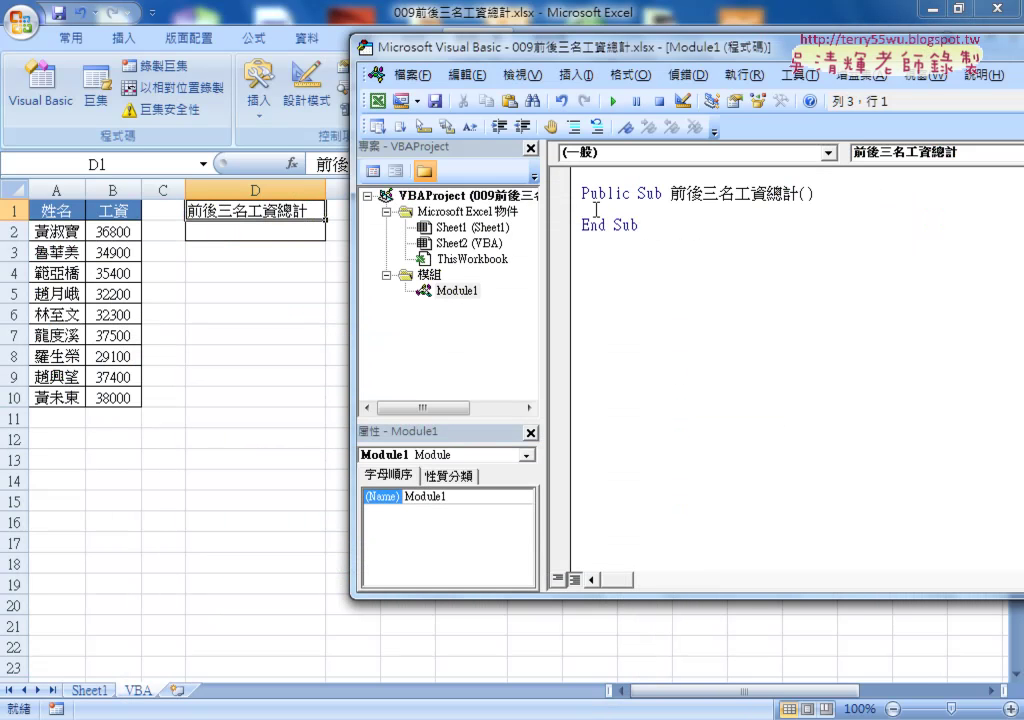
- Paste the loop into the procedure and remove the Left( call from the If condition
{"action": "key", "text": "ctrl+v"}
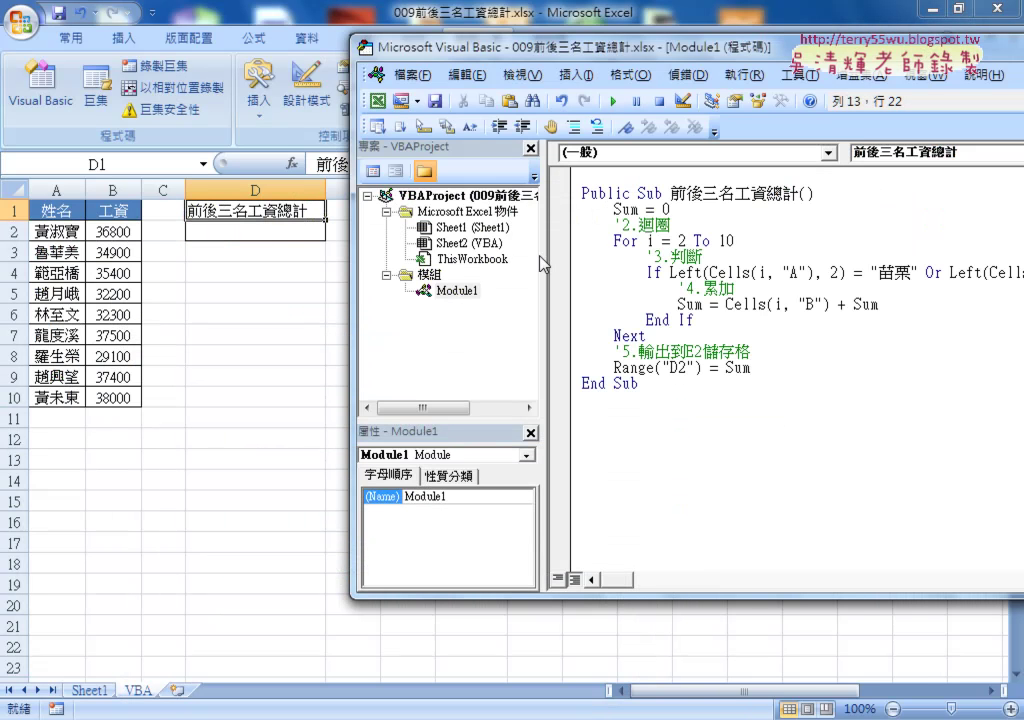
{"action": "left_click_drag", "start_coordinate": [541, 263], "coordinate": [480, 265]}
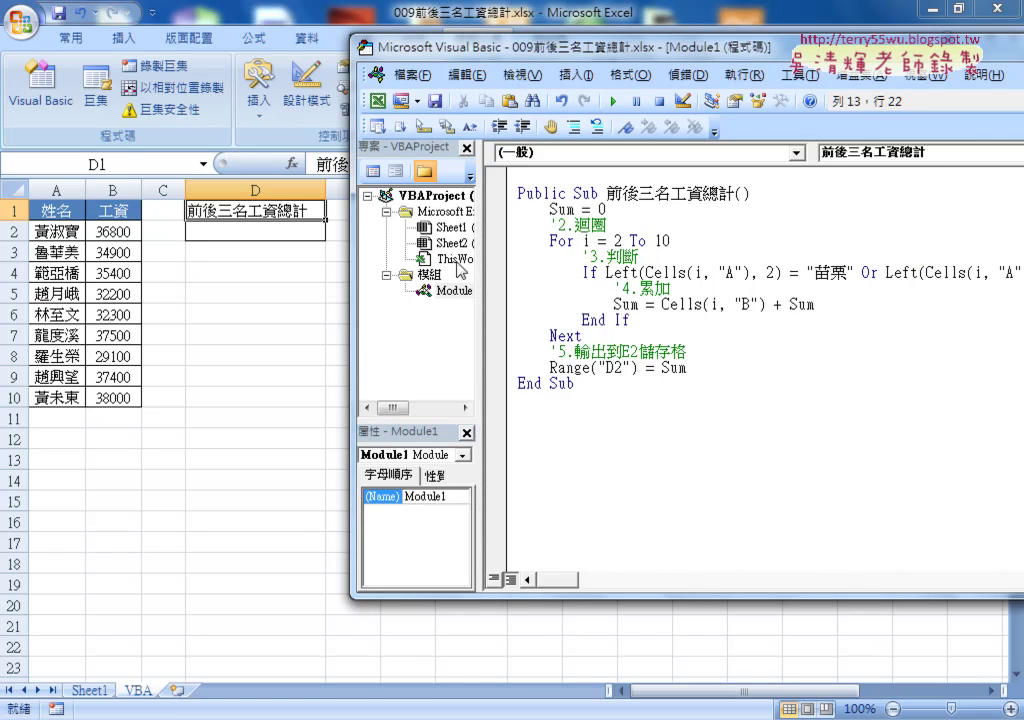
{"action": "left_click_drag", "start_coordinate": [395, 46], "coordinate": [340, 44]}
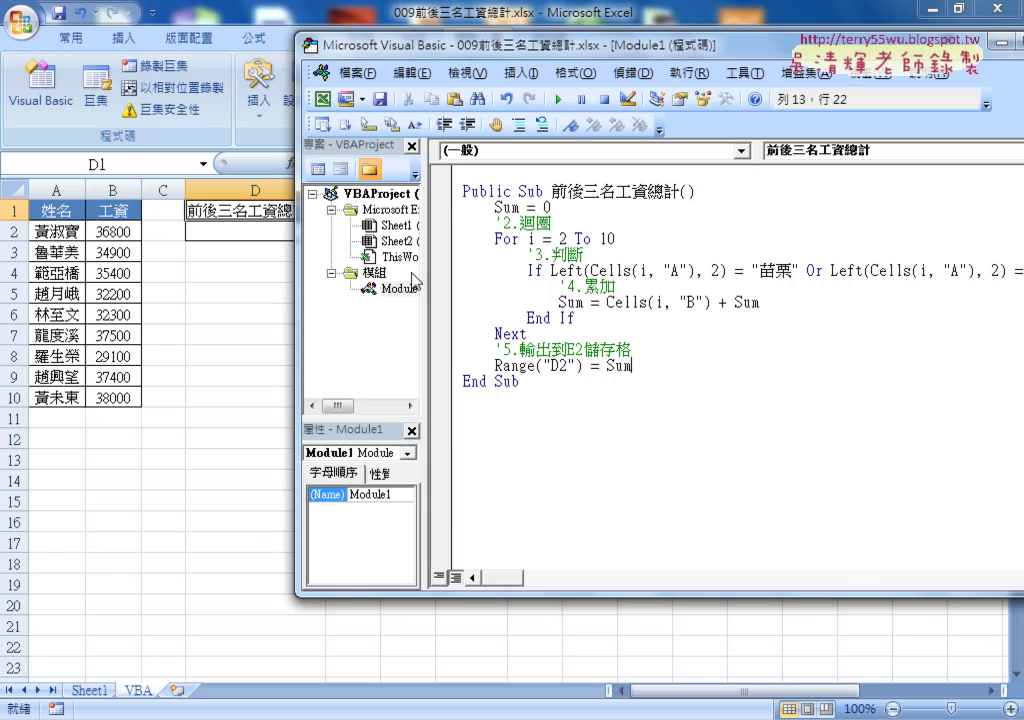
{"action": "double_click", "coordinate": [608, 239]}
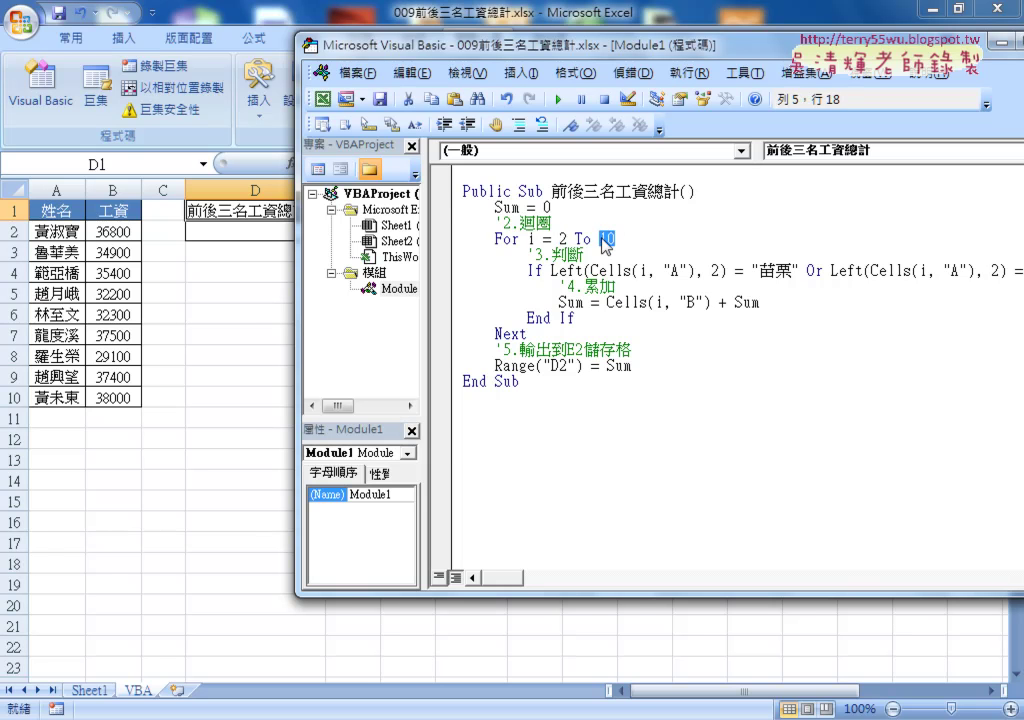
{"action": "left_click_drag", "start_coordinate": [553, 269], "coordinate": [591, 265]}
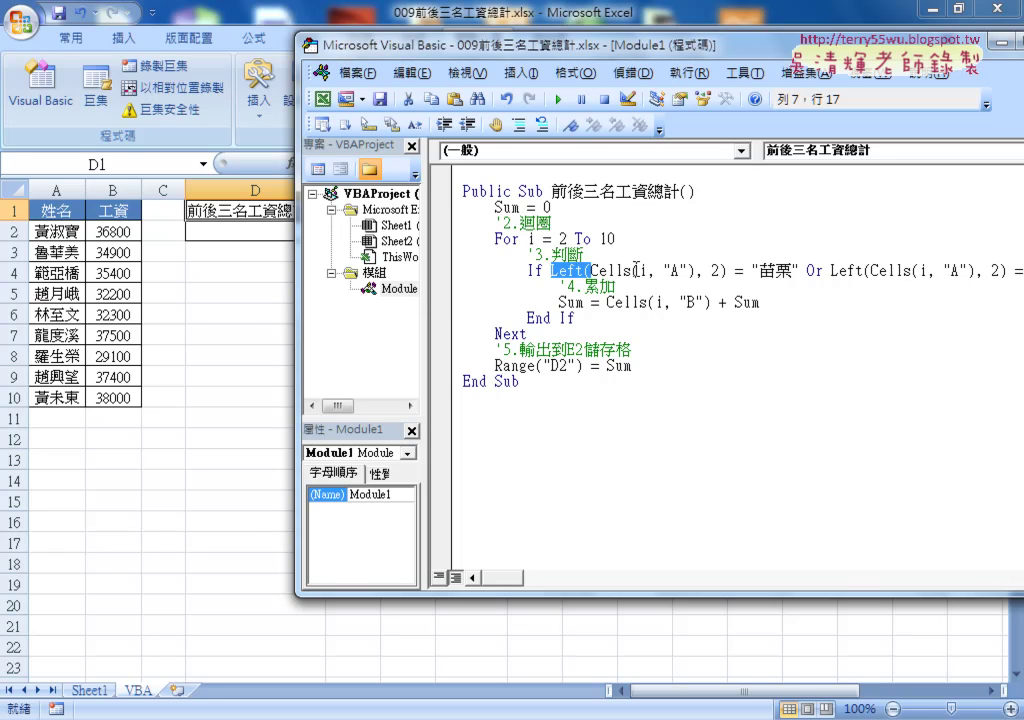
{"action": "left_click_drag", "start_coordinate": [425, 286], "coordinate": [395, 286]}
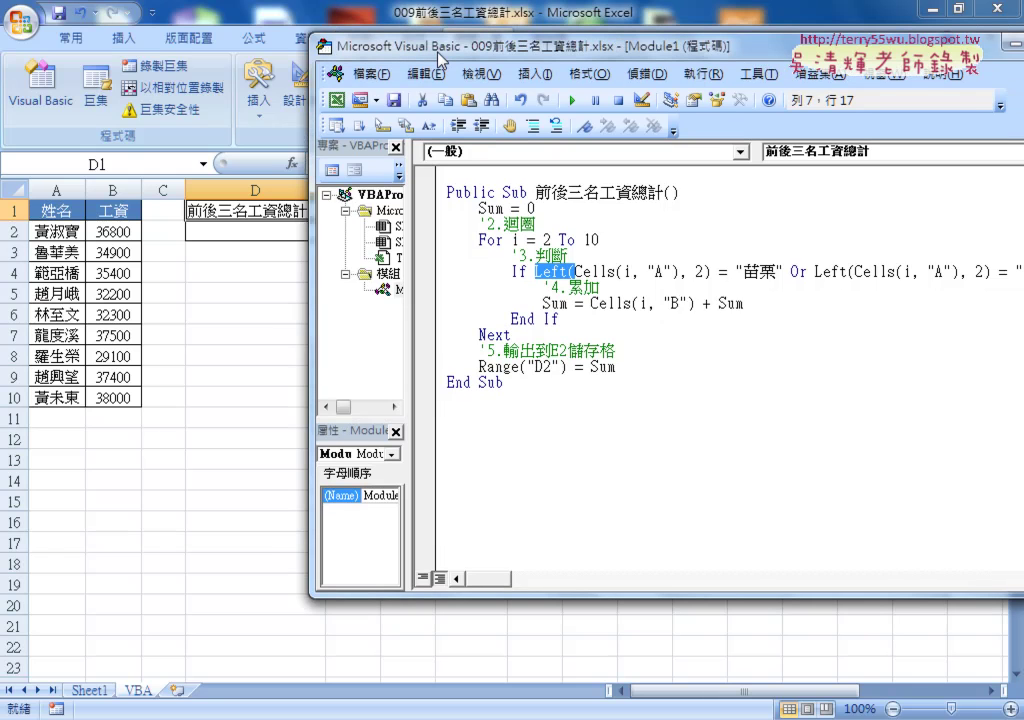
{"action": "left_click_drag", "start_coordinate": [421, 48], "coordinate": [419, 49]}
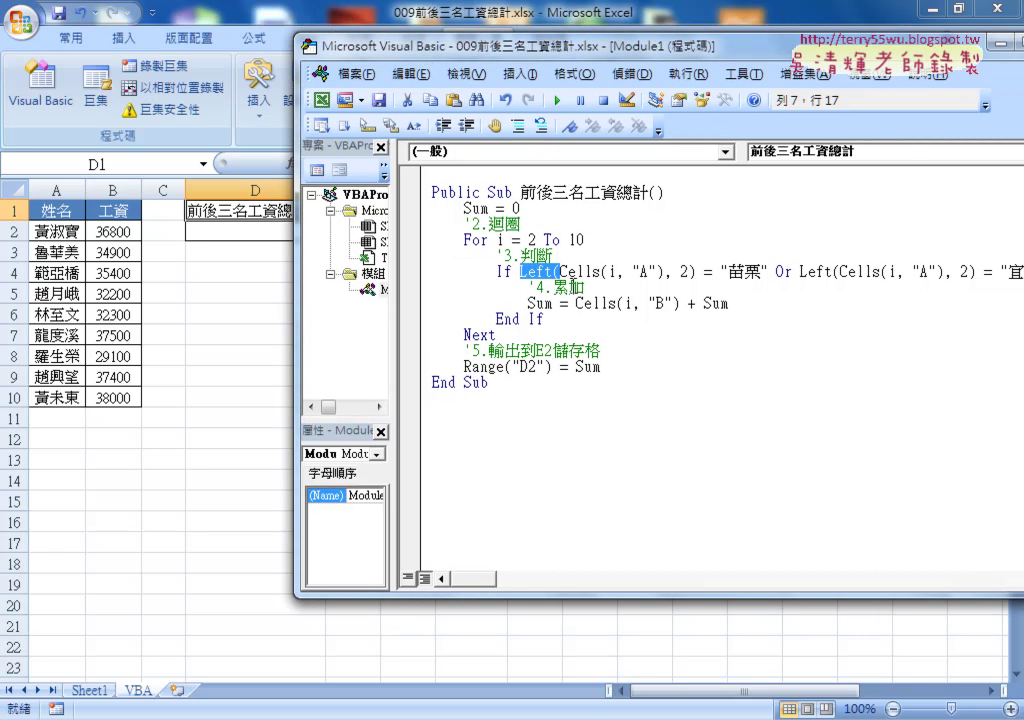
{"action": "key", "text": "Delete"}
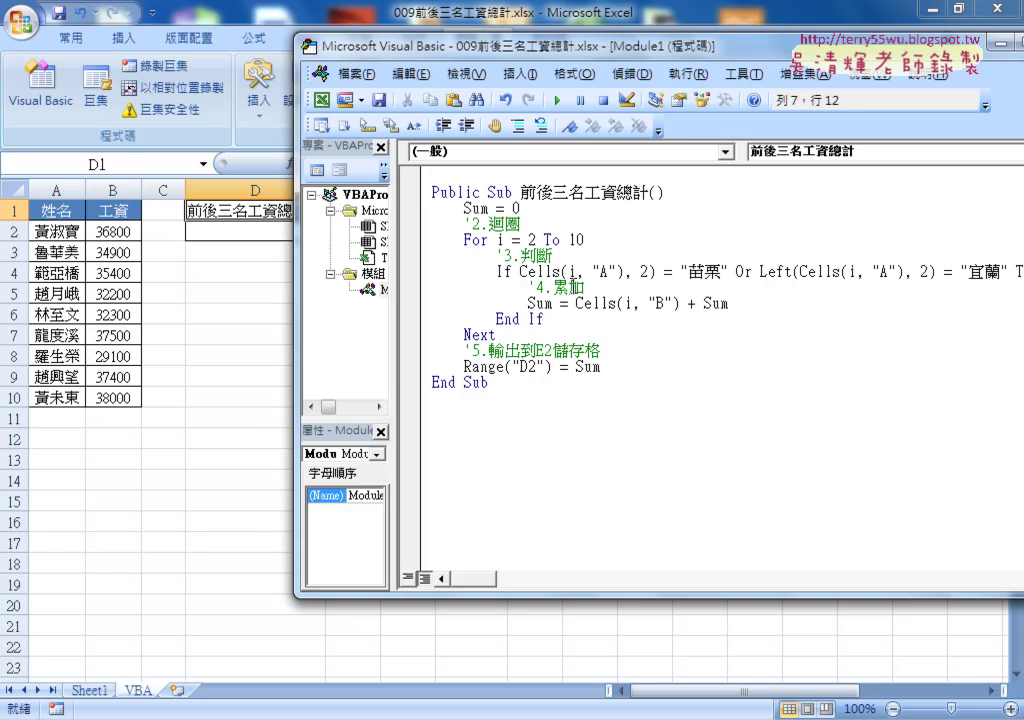
- Change the column letter "A" to "B" and delete the leftover , 2 argument
{"action": "double_click", "coordinate": [604, 271]}
{"action": "type", "text": "B"}
{"action": "key", "text": "BackSpace"}
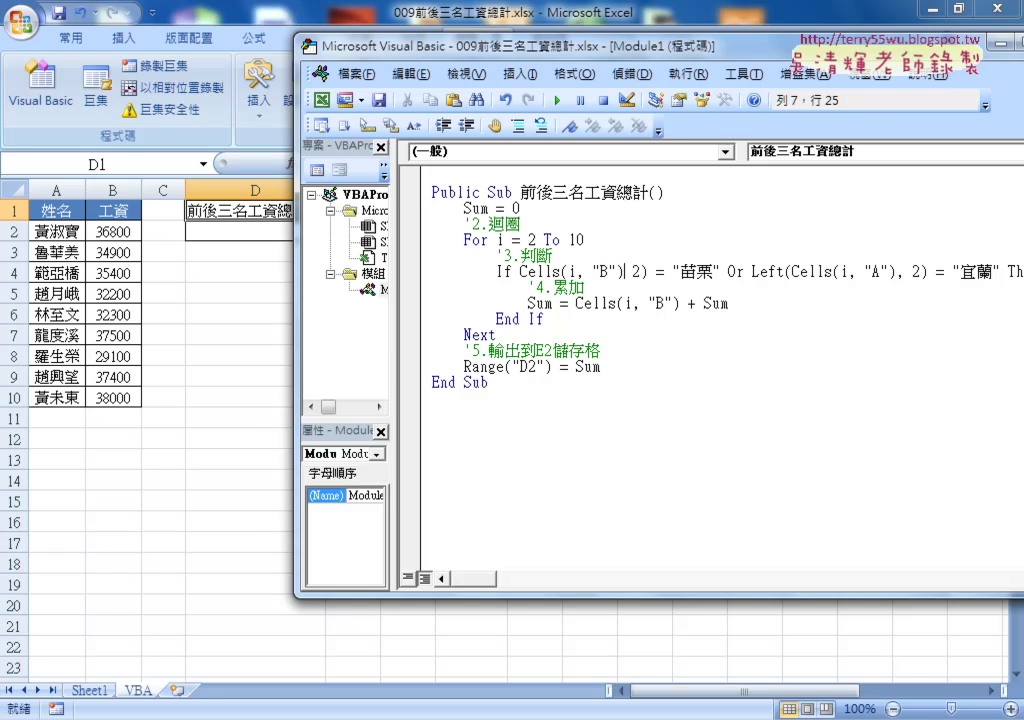
{"action": "key", "text": "Delete"}
{"action": "key", "text": "Delete"}
{"action": "key", "text": "Delete"}
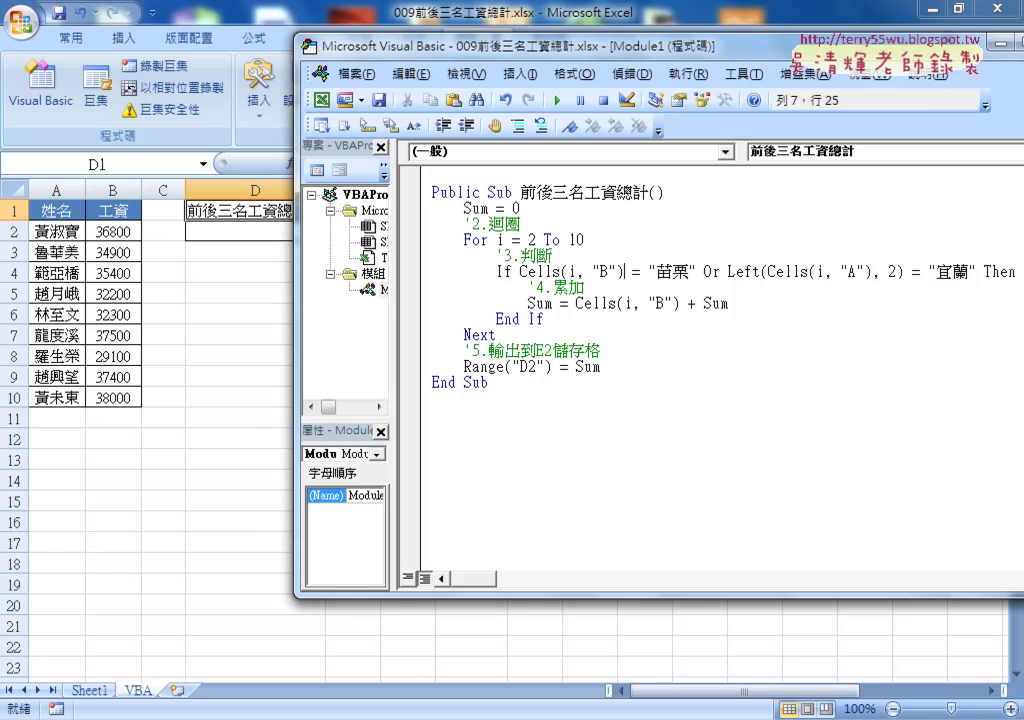
{"action": "key", "text": "shift+Right"}
{"action": "key", "text": "shift+Right"}
{"action": "key", "text": "shift+Right"}
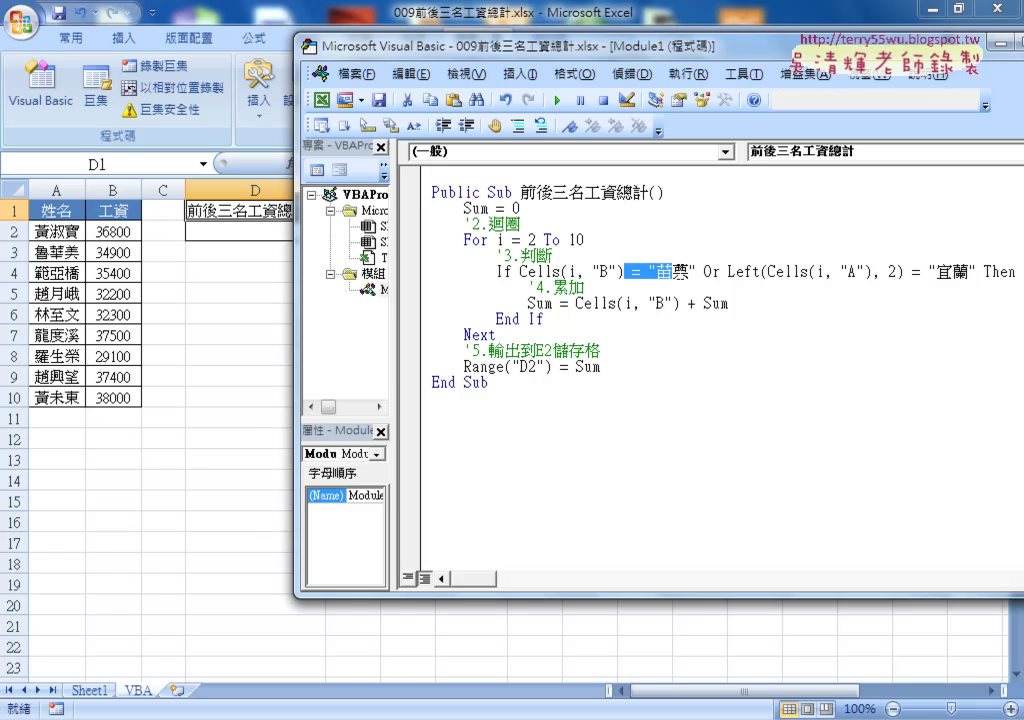
{"action": "key", "text": "shift+Right"}
{"action": "key", "text": "shift+Right"}
{"action": "key", "text": "shift+Right"}
{"action": "key", "text": "shift+Right"}
- Replace = "苗栗" with >= Range("F2") in the first condition
{"action": "mouse_move", "coordinate": [620, 55]}
{"action": "left_mouse_down"}
{"action": "mouse_move", "coordinate": [622, 258]}
{"action": "mouse_move", "coordinate": [577, 271]}
{"action": "left_mouse_up"}
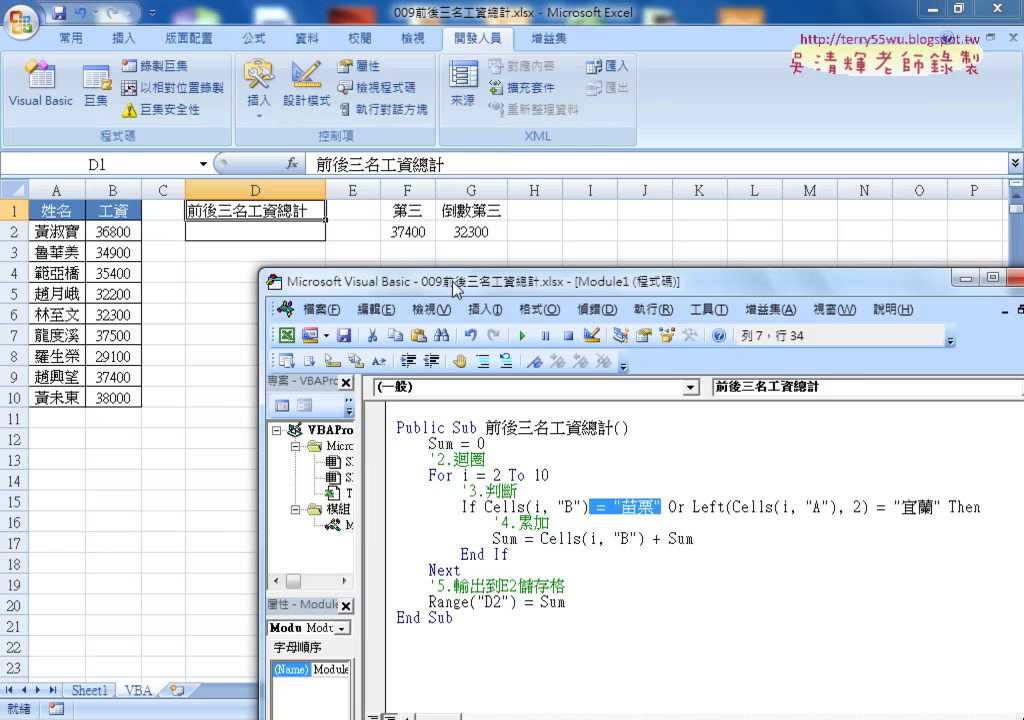
{"action": "left_click_drag", "start_coordinate": [455, 290], "coordinate": [609, 84]}
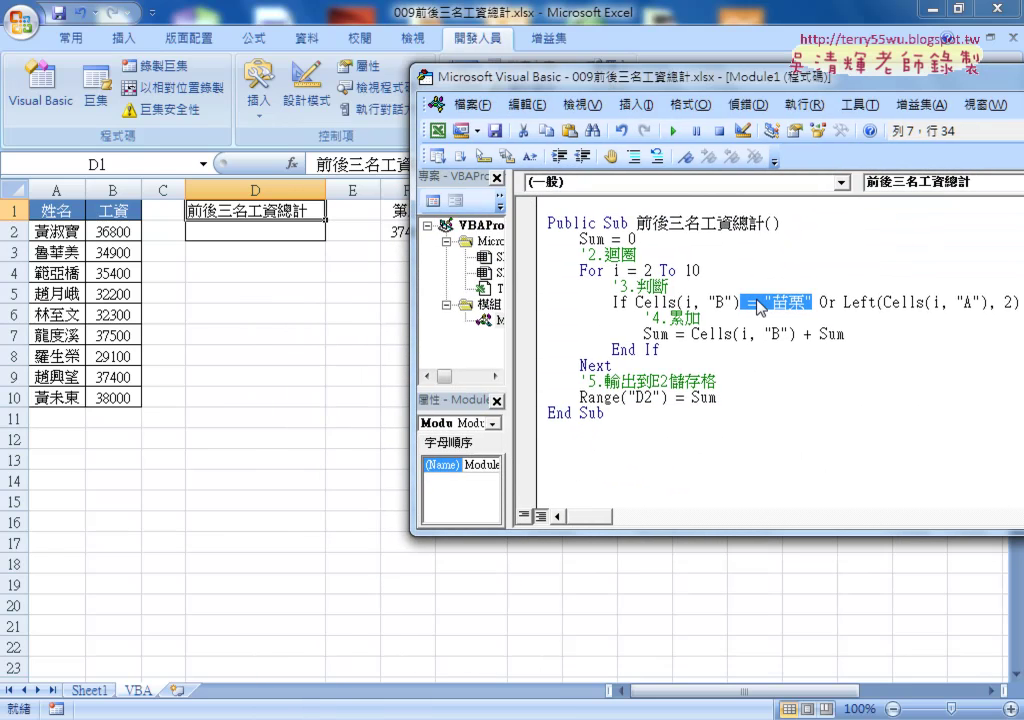
{"action": "type", "text": ">"}
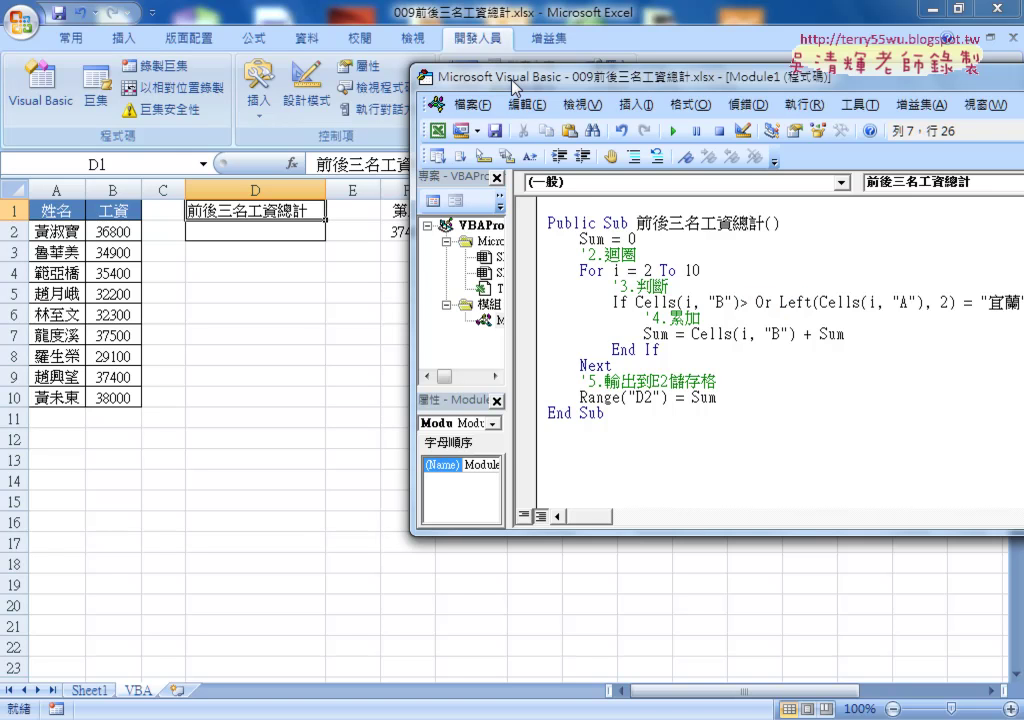
{"action": "left_click_drag", "start_coordinate": [412, 72], "coordinate": [429, 74]}
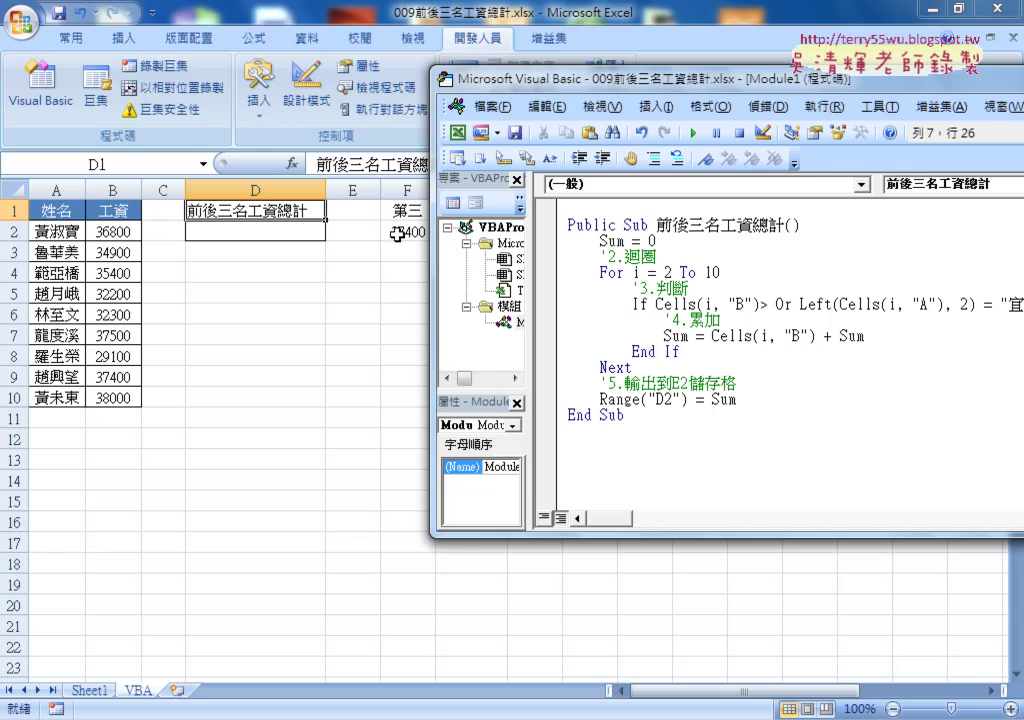
{"action": "left_click_drag", "start_coordinate": [452, 71], "coordinate": [265, 72]}
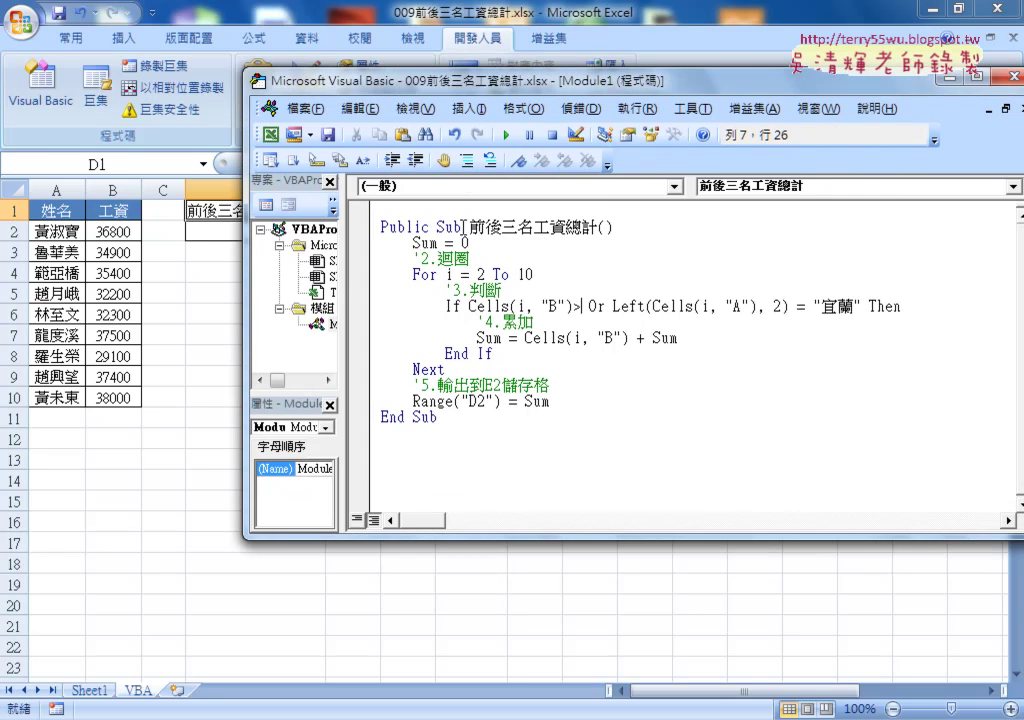
{"action": "type", "text": "ra"}
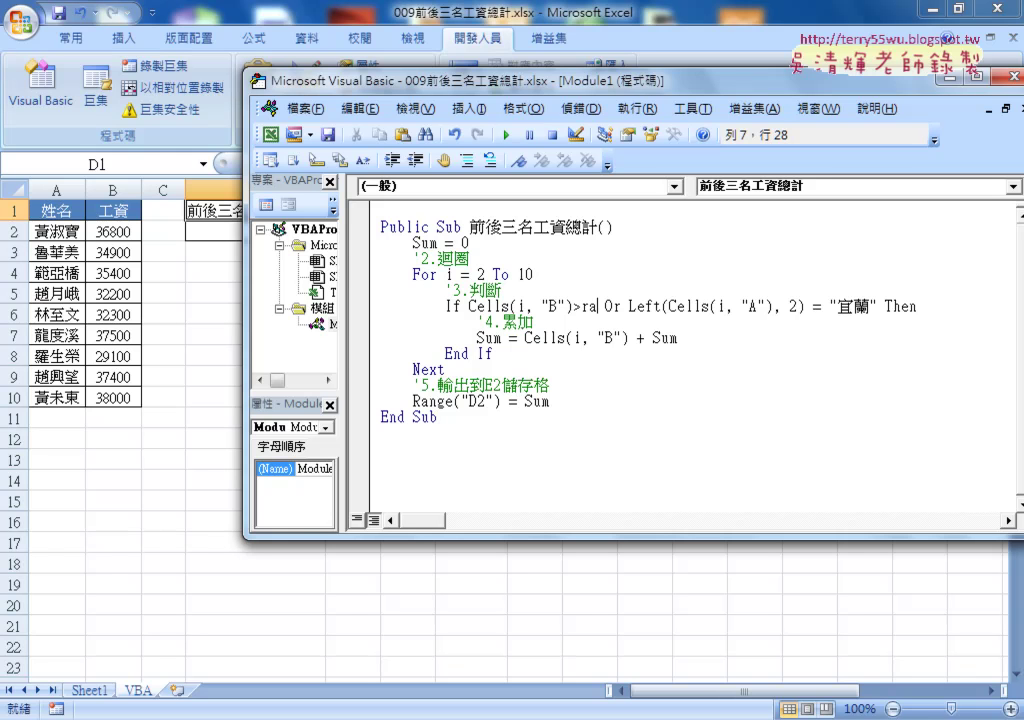
{"action": "type", "text": "nge(\""}
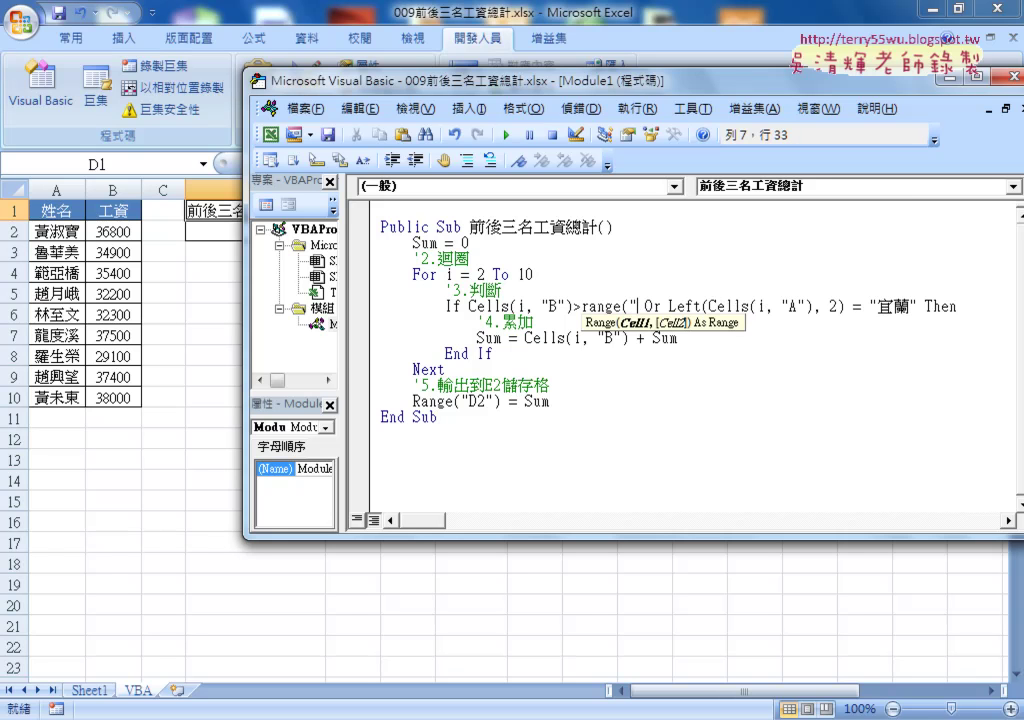
{"action": "type", "text": "F2\")"}
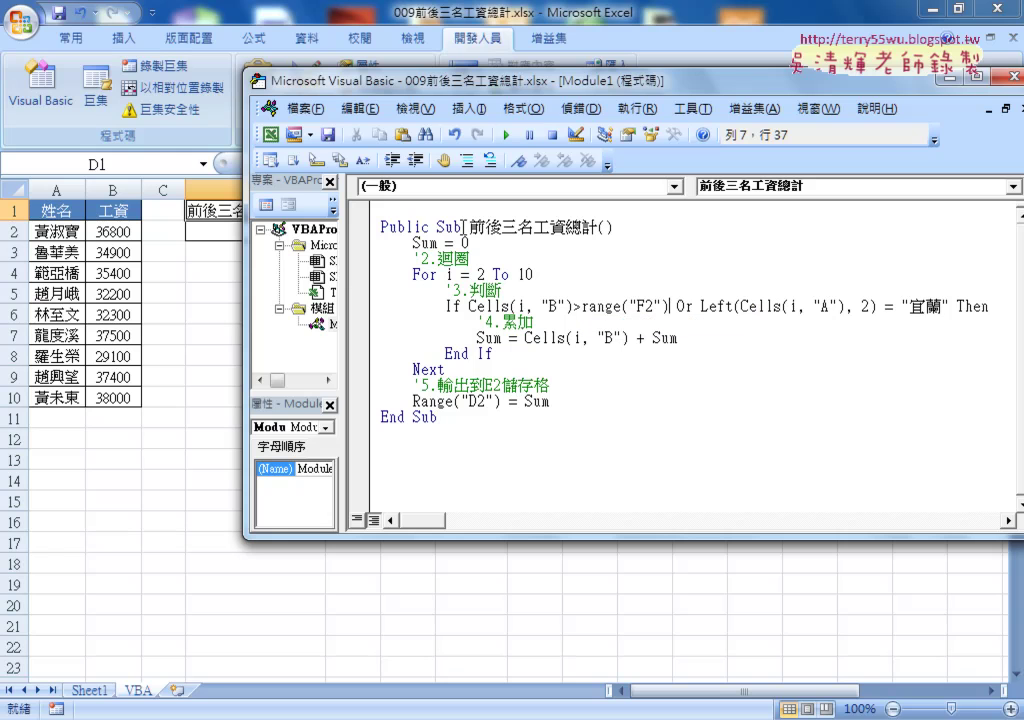
{"action": "left_click", "coordinate": [567, 384]}
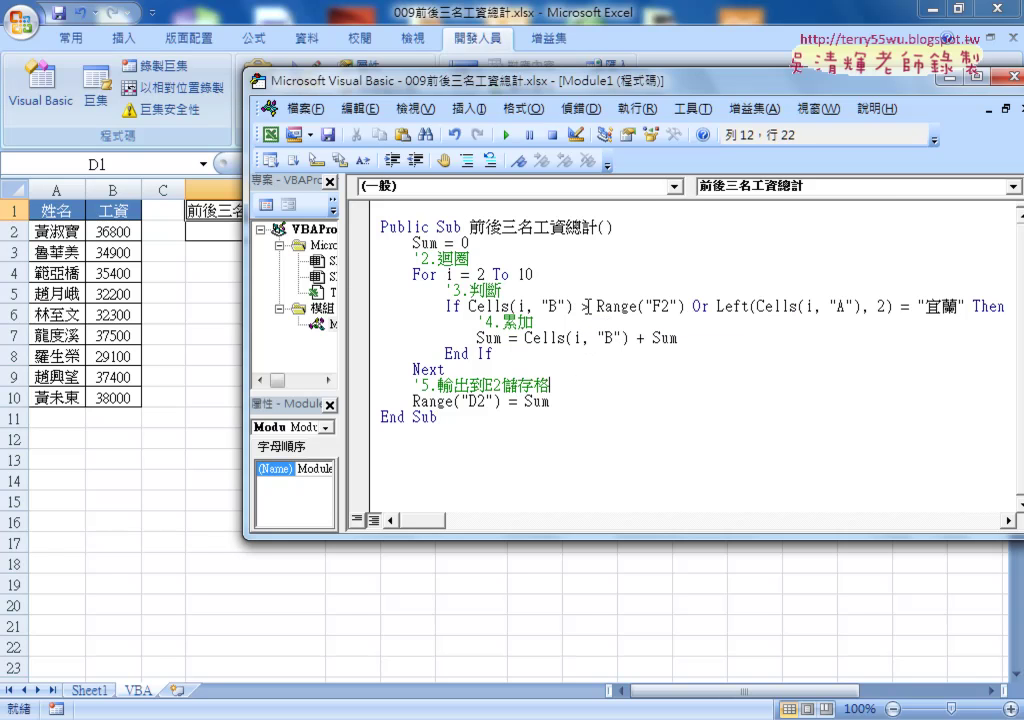
{"action": "left_click", "coordinate": [590, 306]}
{"action": "type", "text": "="}
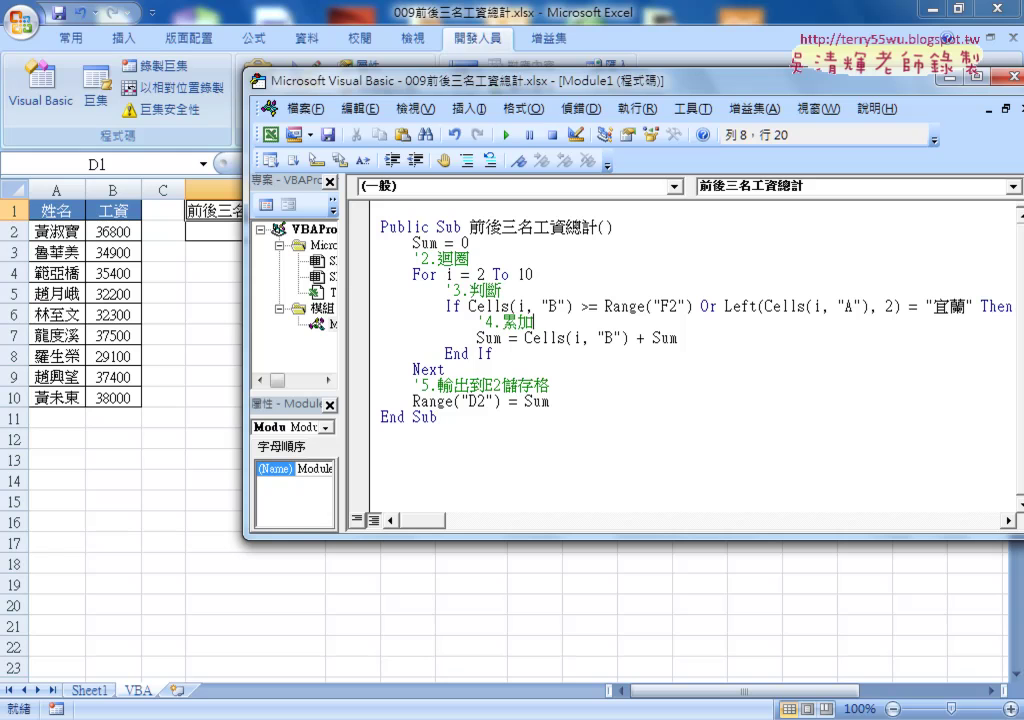
- Replace the 宜蘭 test with a copy of the first comparison, edited to Cells(i, "B") <= Range("G2")
{"action": "left_click", "coordinate": [473, 306]}
{"action": "left_click_drag", "start_coordinate": [470, 306], "coordinate": [693, 306]}
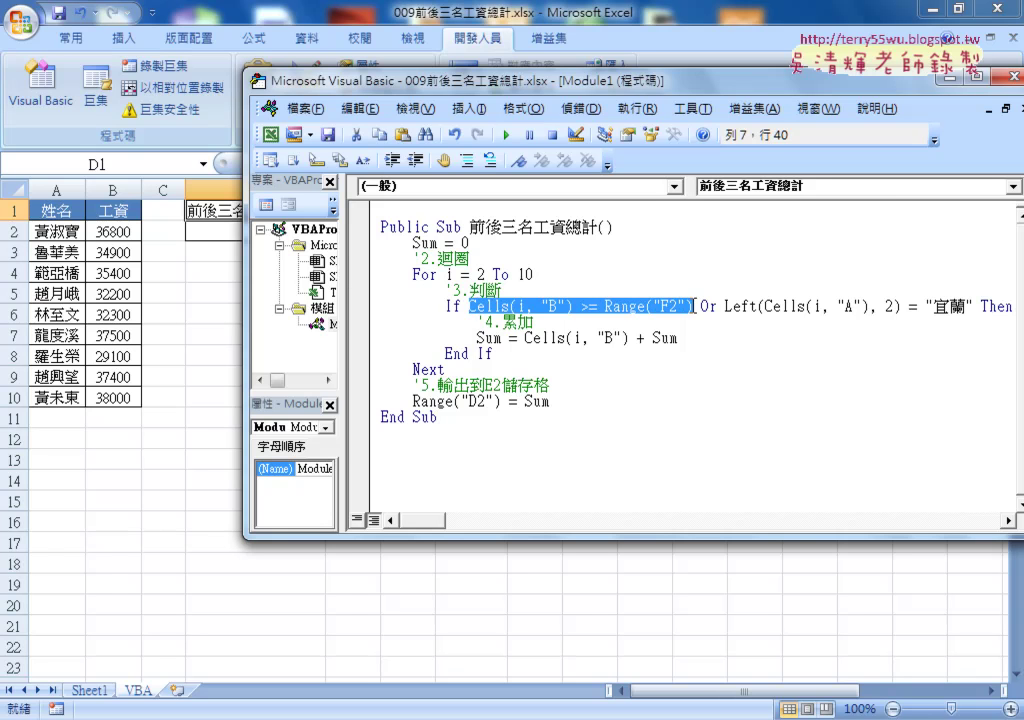
{"action": "mouse_move", "coordinate": [725, 306]}
{"action": "left_mouse_down"}
{"action": "mouse_move", "coordinate": [975, 306]}
{"action": "mouse_move", "coordinate": [927, 306]}
{"action": "left_mouse_up"}
{"action": "type", "text": "Cells(i, \"B\") >= Range(\"F2\")"}
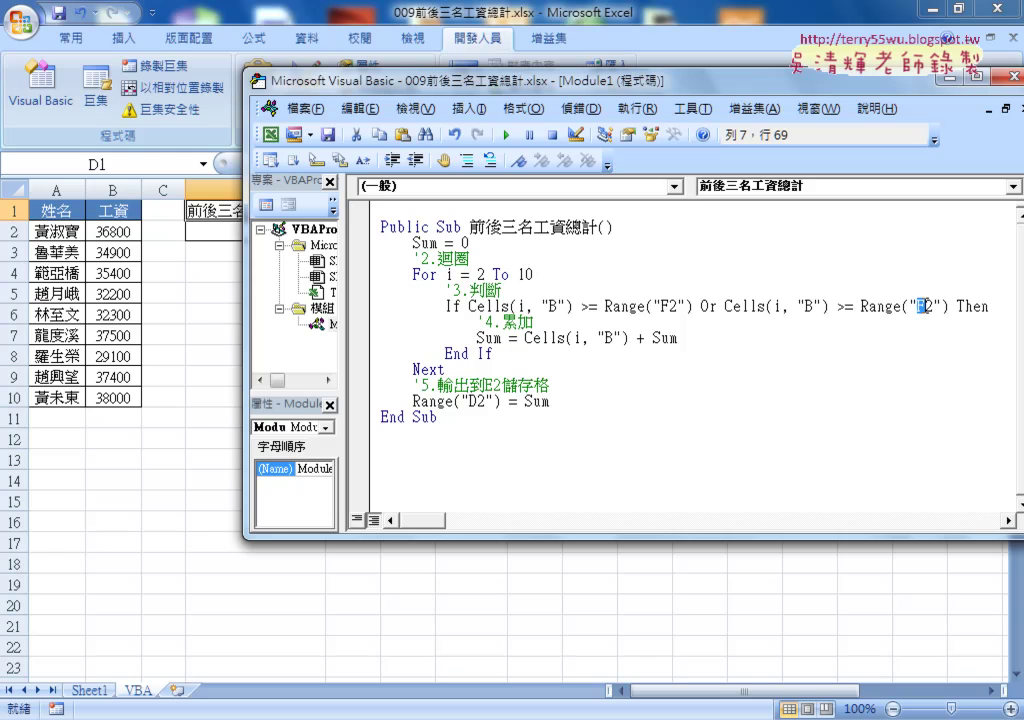
{"action": "type", "text": "G"}
{"action": "left_click_drag", "start_coordinate": [837, 306], "coordinate": [845, 306]}
{"action": "type", "text": "<"}
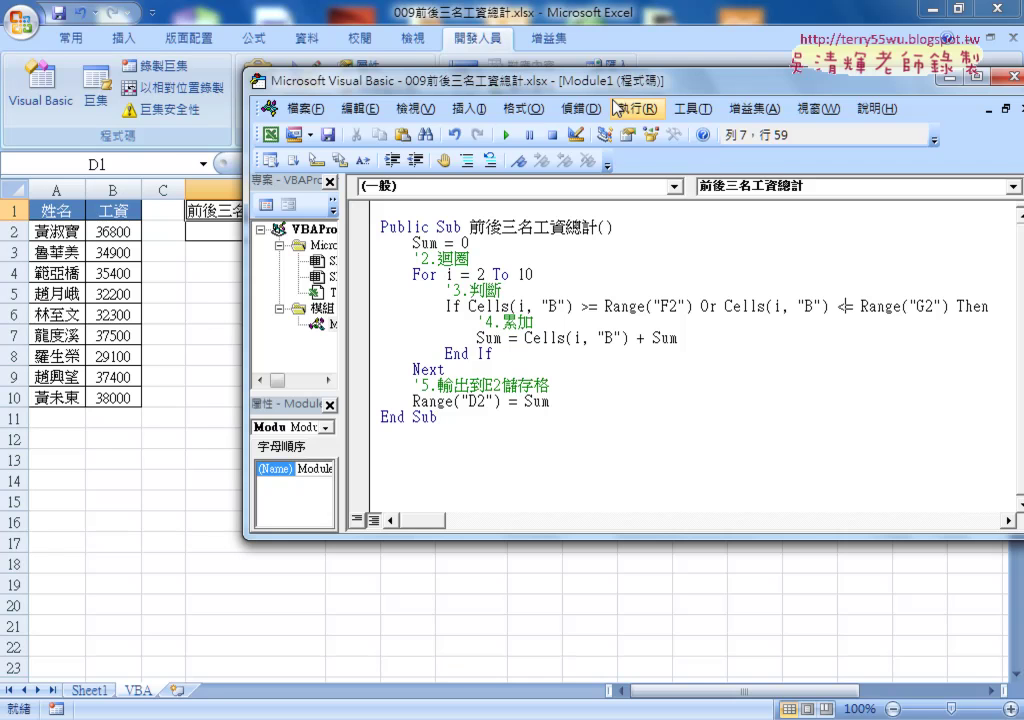
{"action": "left_click_drag", "start_coordinate": [510, 82], "coordinate": [396, 273]}
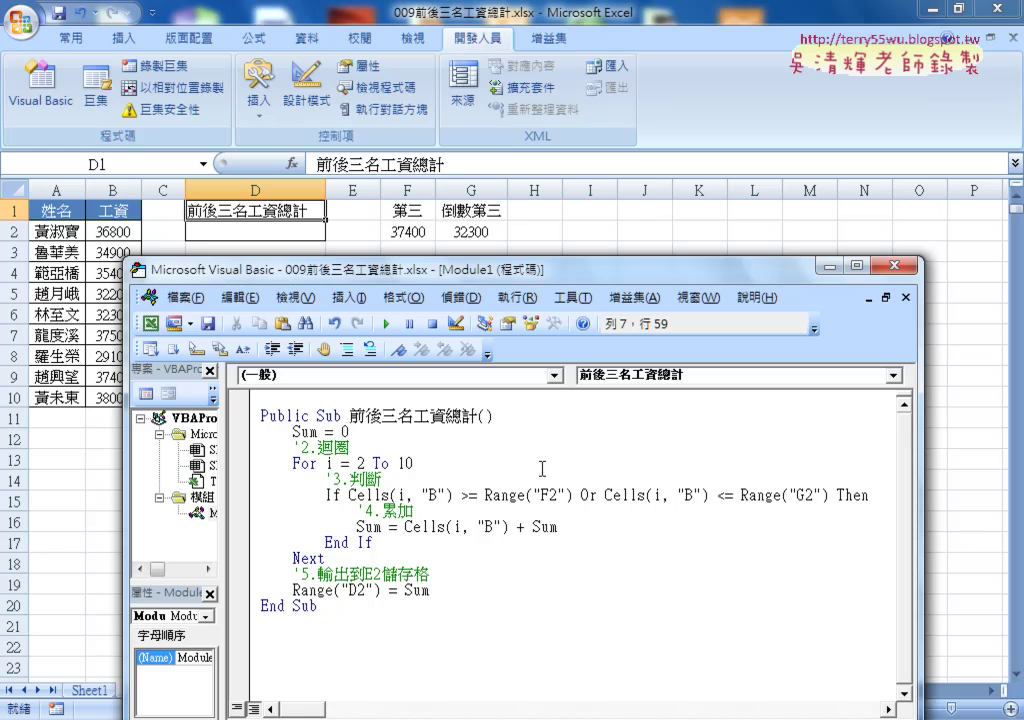
- Reorder the accumulation line into Sum = Sum + Cells(i, "B")
{"action": "left_click", "coordinate": [588, 511]}
{"action": "left_click", "coordinate": [847, 496]}
{"action": "left_click_drag", "start_coordinate": [560, 526], "coordinate": [531, 526]}
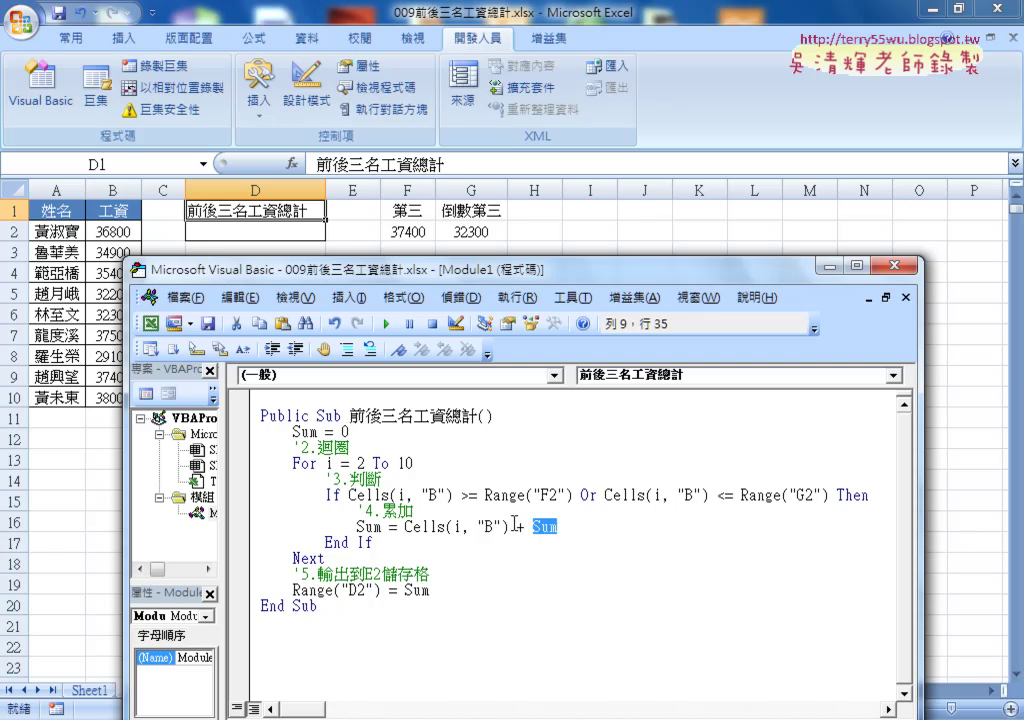
{"action": "mouse_move", "coordinate": [518, 526]}
{"action": "left_mouse_down"}
{"action": "mouse_move", "coordinate": [558, 526]}
{"action": "mouse_move", "coordinate": [401, 530]}
{"action": "left_mouse_up"}
{"action": "key", "text": "Left"}
{"action": "key", "text": "Left"}
{"action": "key", "text": "Left"}
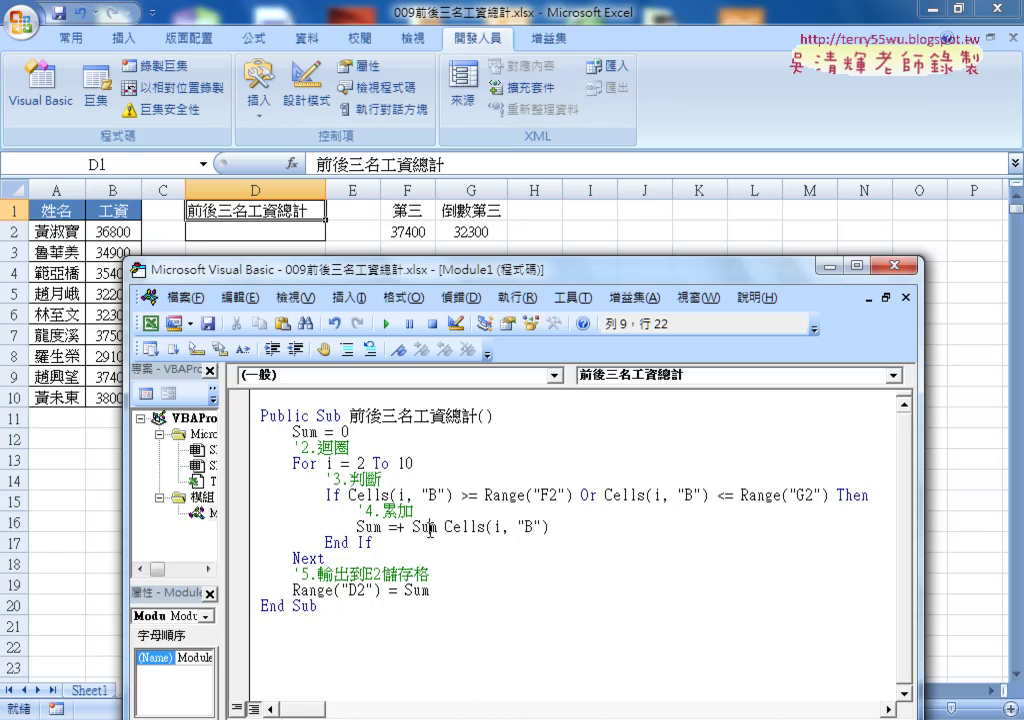
{"action": "key", "text": "Left"}
{"action": "key", "text": "Left"}
{"action": "key", "text": "Left"}
{"action": "key", "text": "Delete"}
{"action": "key", "text": "Right"}
{"action": "key", "text": "Right"}
{"action": "key", "text": "Right"}
{"action": "type", "text": "+"}
{"action": "left_click", "coordinate": [404, 590]}
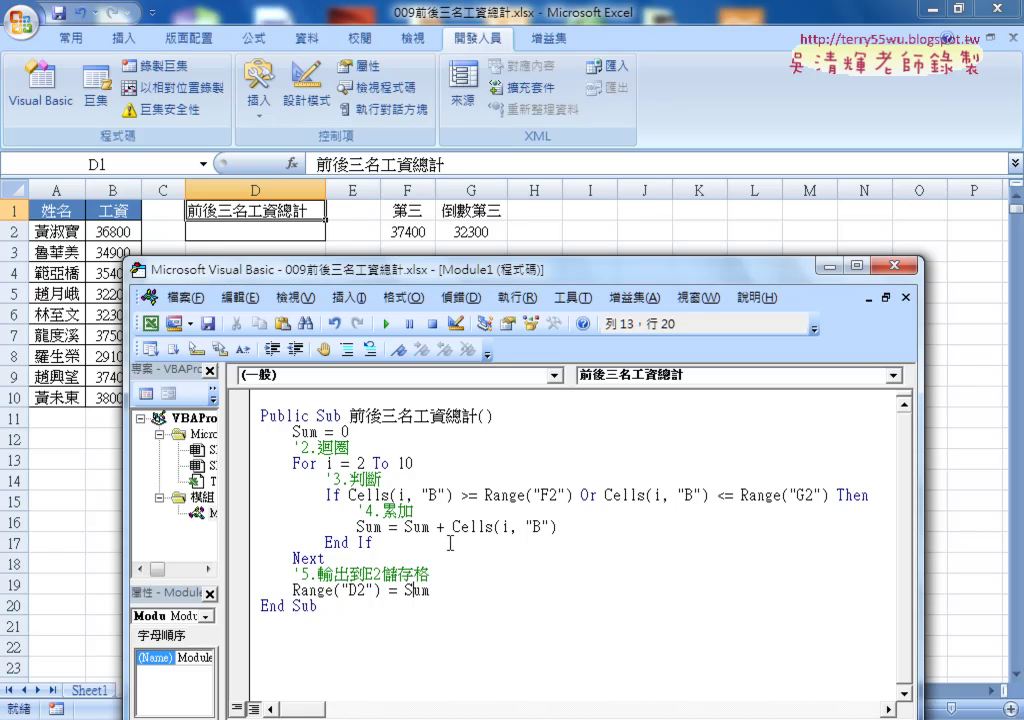
- Review the finished F2/G2 If condition and move the code window aside
{"action": "left_click_drag", "start_coordinate": [349, 495], "coordinate": [572, 495]}
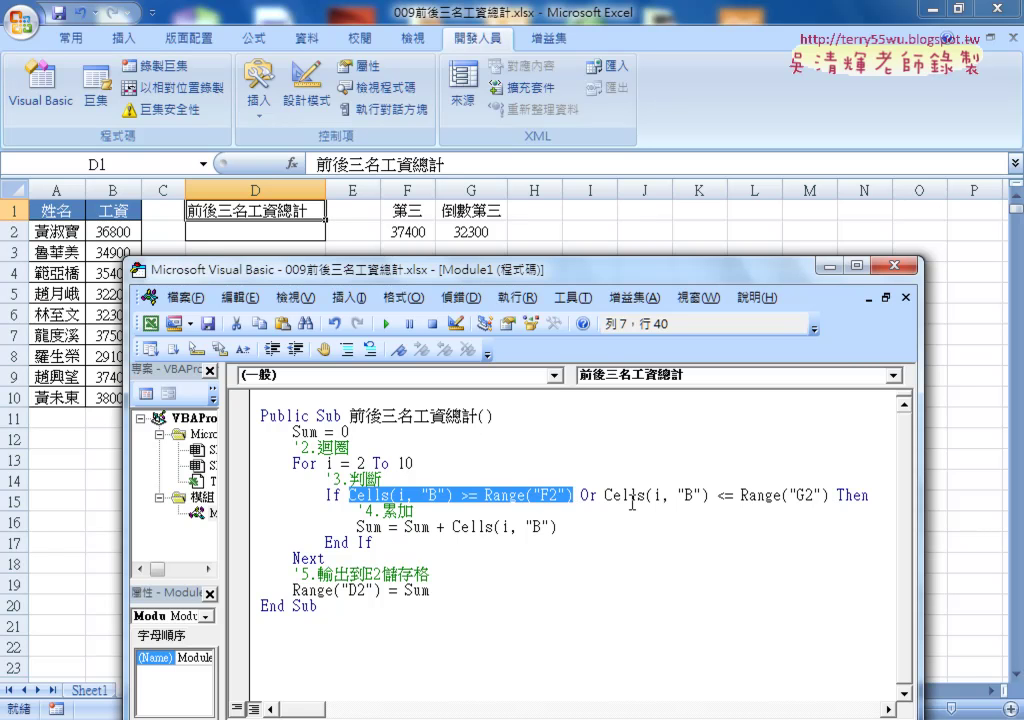
{"action": "left_click", "coordinate": [541, 495]}
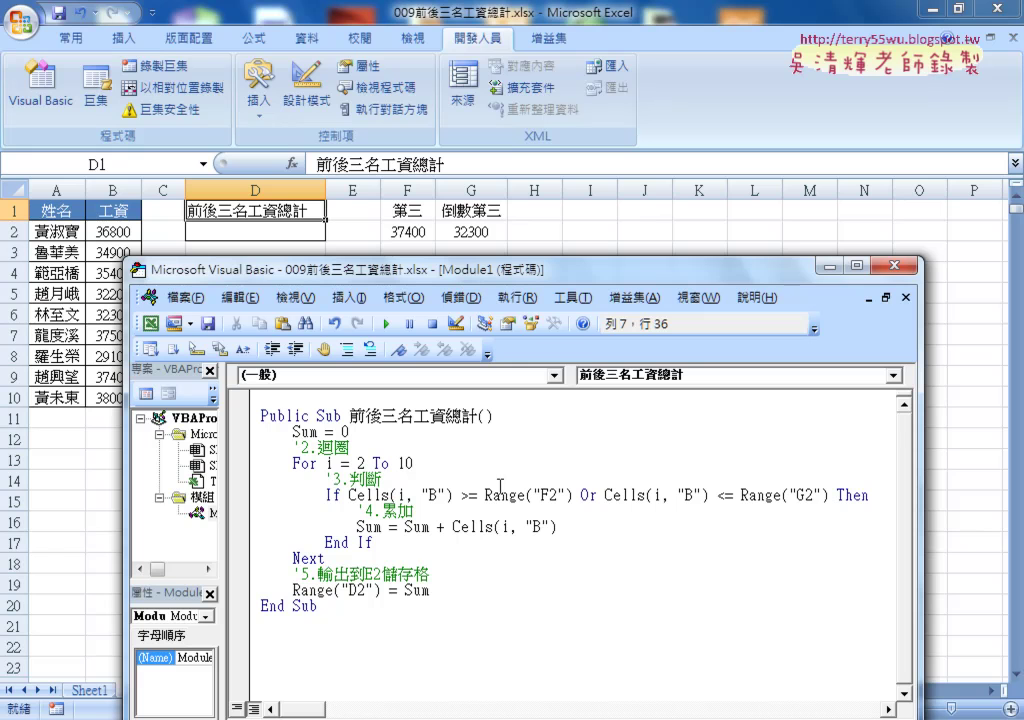
{"action": "mouse_move", "coordinate": [507, 274]}
{"action": "left_mouse_down"}
{"action": "mouse_move", "coordinate": [617, 250]}
{"action": "mouse_move", "coordinate": [650, 211]}
{"action": "left_mouse_up"}
- Run the macro on the VBA sheet so D2 fills with 206500
{"action": "left_click", "coordinate": [92, 690]}
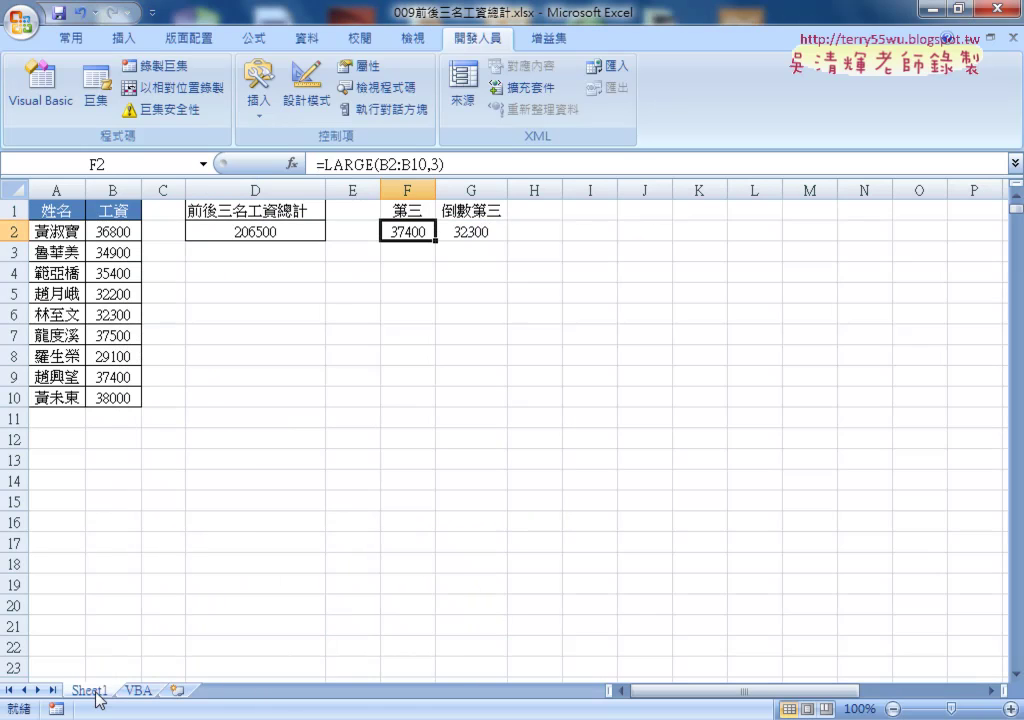
{"action": "left_click", "coordinate": [138, 690]}
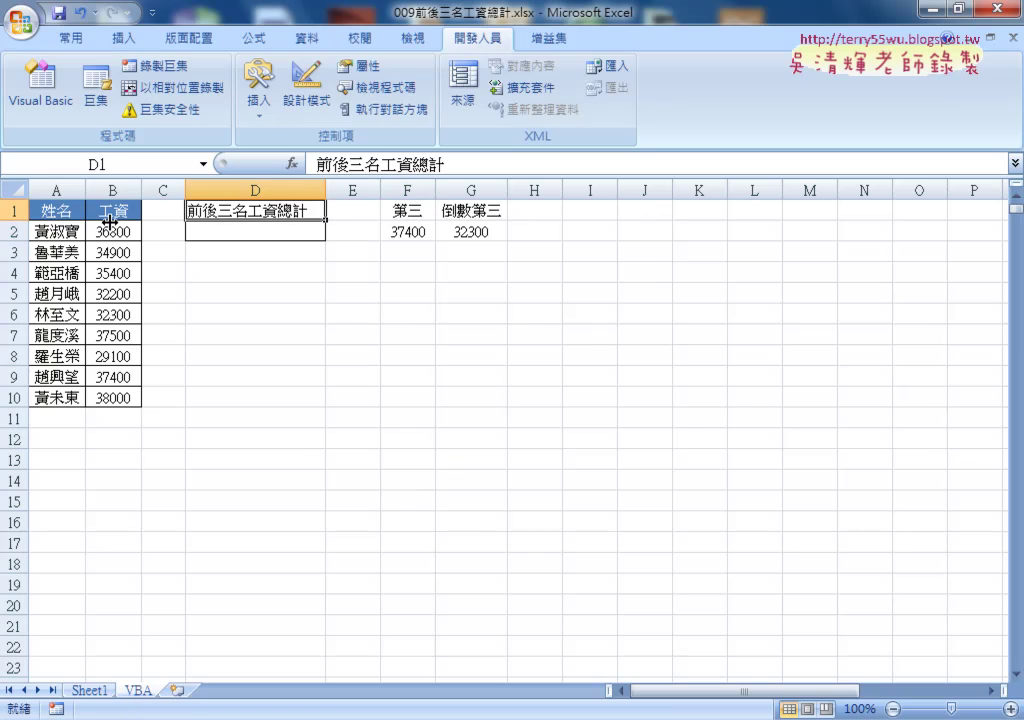
{"action": "left_click", "coordinate": [40, 85]}
{"action": "left_click", "coordinate": [522, 474]}
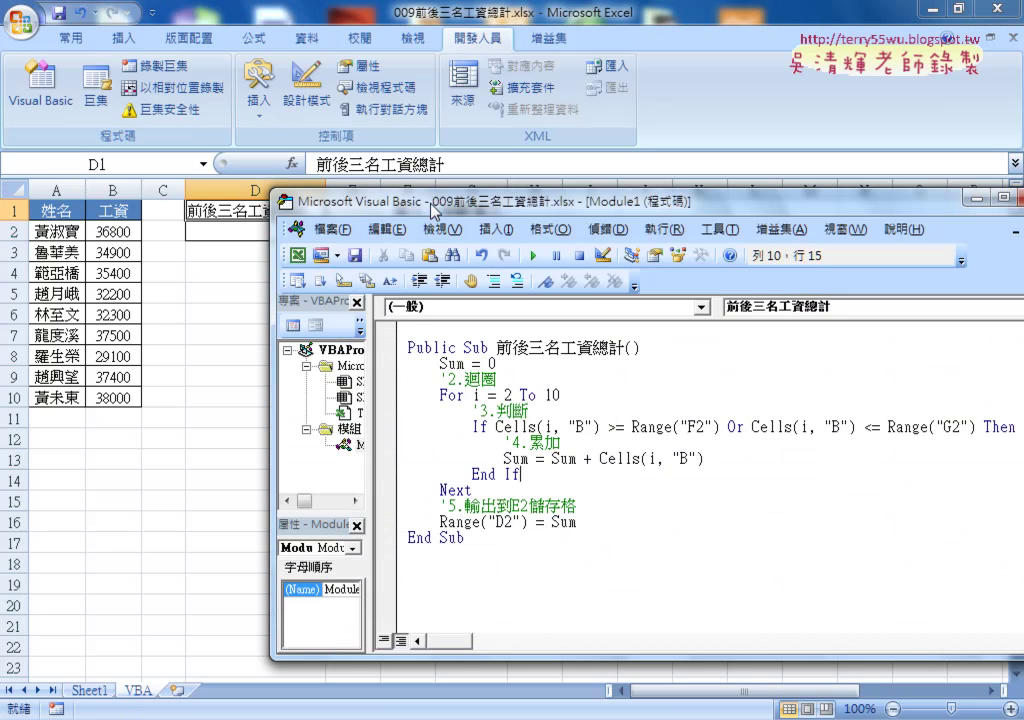
{"action": "left_click_drag", "start_coordinate": [435, 211], "coordinate": [310, 266]}
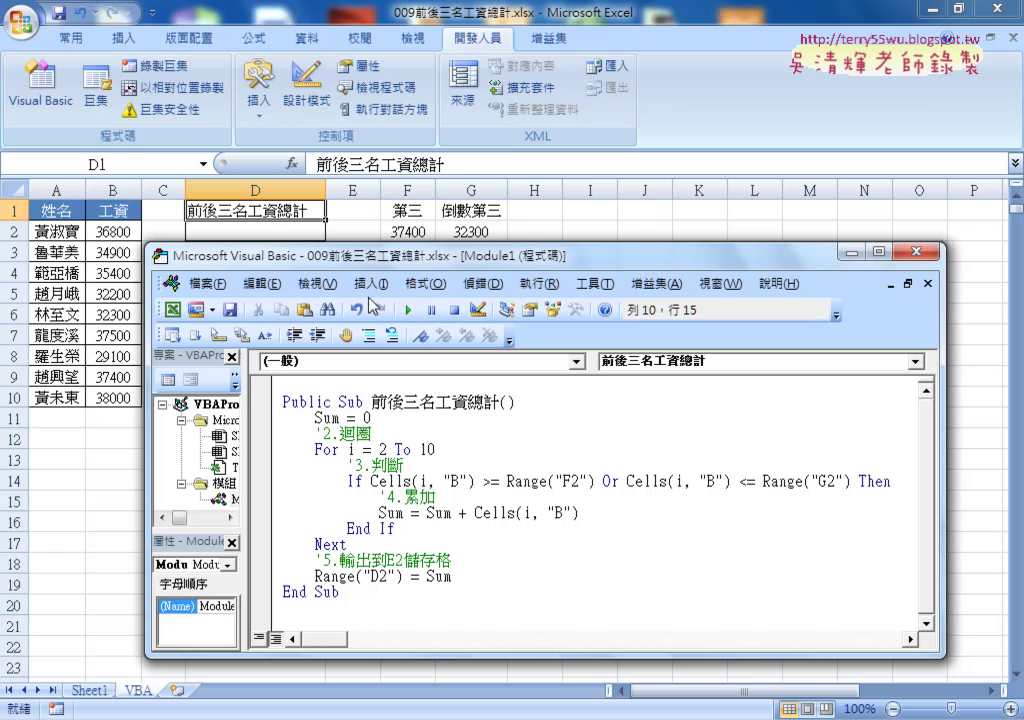
{"action": "left_click", "coordinate": [408, 310]}
- Inspect the code alongside the results: D2 206500, F2 37400 and G2 32300
{"action": "mouse_move", "coordinate": [262, 223]}
{"action": "left_mouse_down"}
{"action": "mouse_move", "coordinate": [215, 237]}
{"action": "mouse_move", "coordinate": [296, 228]}
{"action": "left_mouse_up"}
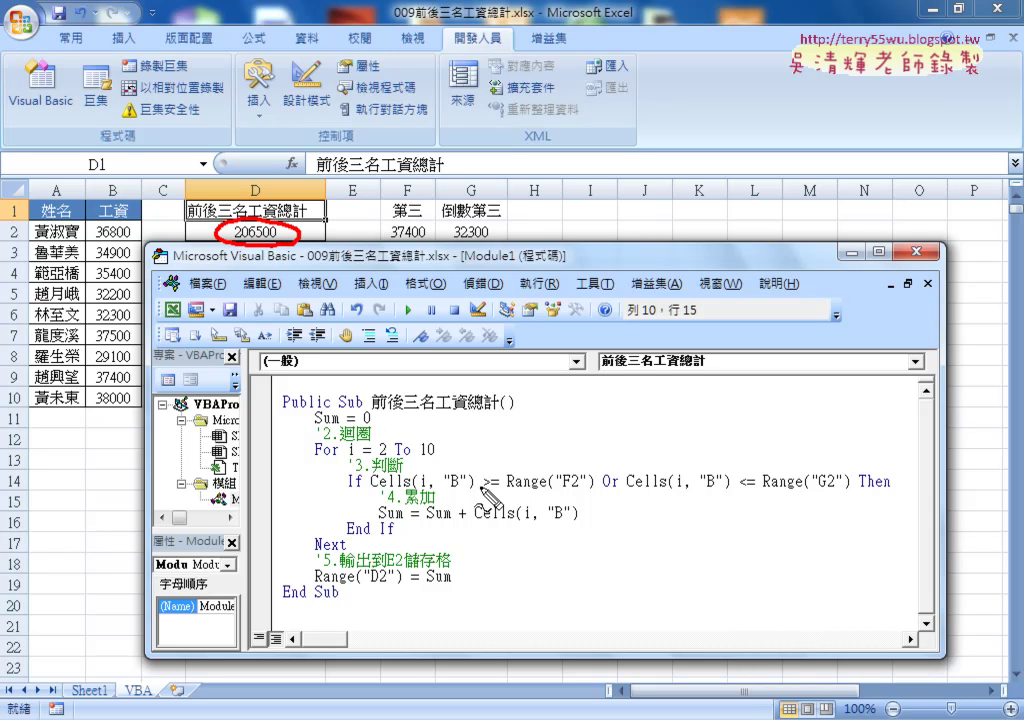
{"action": "mouse_move", "coordinate": [371, 491]}
{"action": "left_mouse_down"}
{"action": "mouse_move", "coordinate": [590, 492]}
{"action": "mouse_move", "coordinate": [600, 470]}
{"action": "mouse_move", "coordinate": [470, 465]}
{"action": "mouse_move", "coordinate": [378, 475]}
{"action": "mouse_move", "coordinate": [370, 491]}
{"action": "left_mouse_up"}
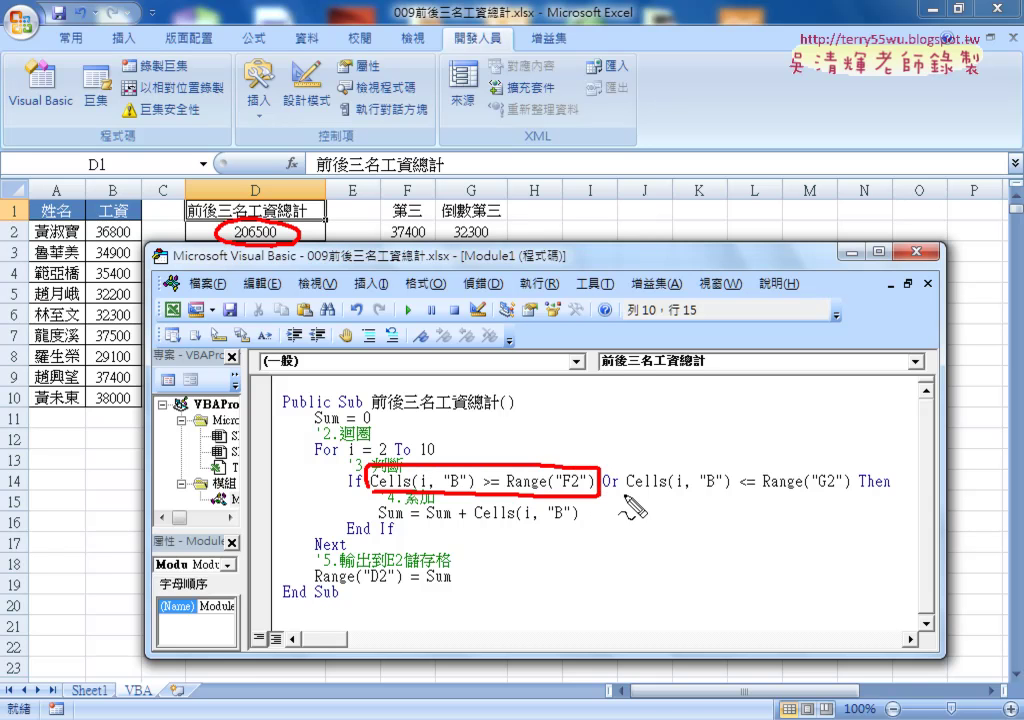
{"action": "mouse_move", "coordinate": [605, 491]}
{"action": "left_mouse_down"}
{"action": "mouse_move", "coordinate": [800, 493]}
{"action": "mouse_move", "coordinate": [862, 478]}
{"action": "mouse_move", "coordinate": [650, 465]}
{"action": "mouse_move", "coordinate": [625, 492]}
{"action": "left_mouse_up"}
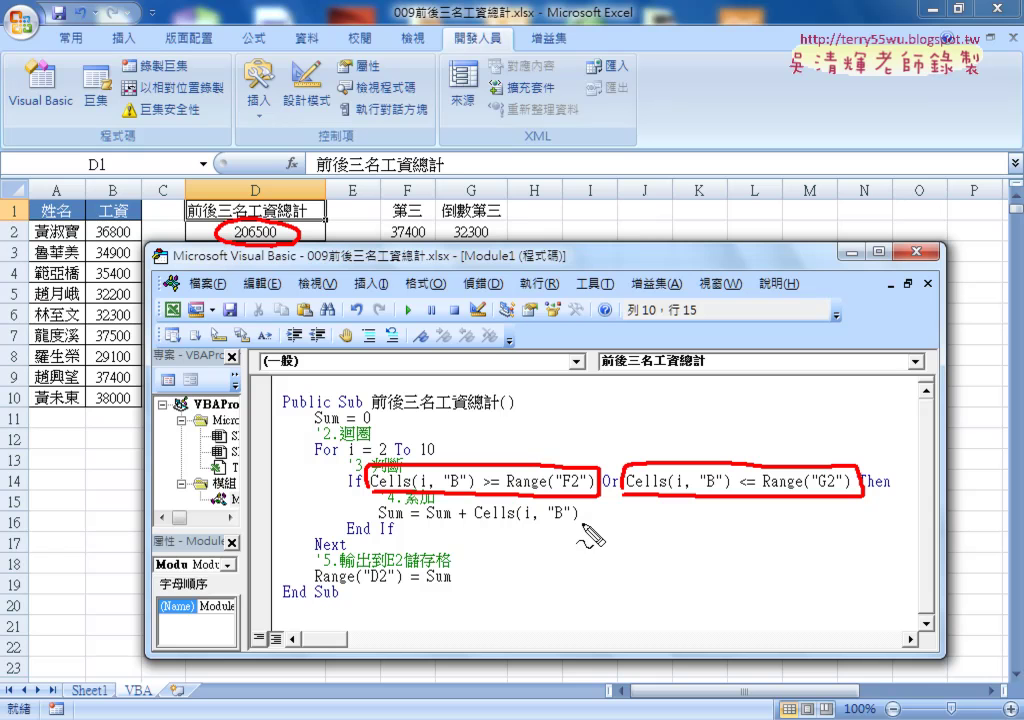
{"action": "left_click_drag", "start_coordinate": [420, 228], "coordinate": [416, 245]}
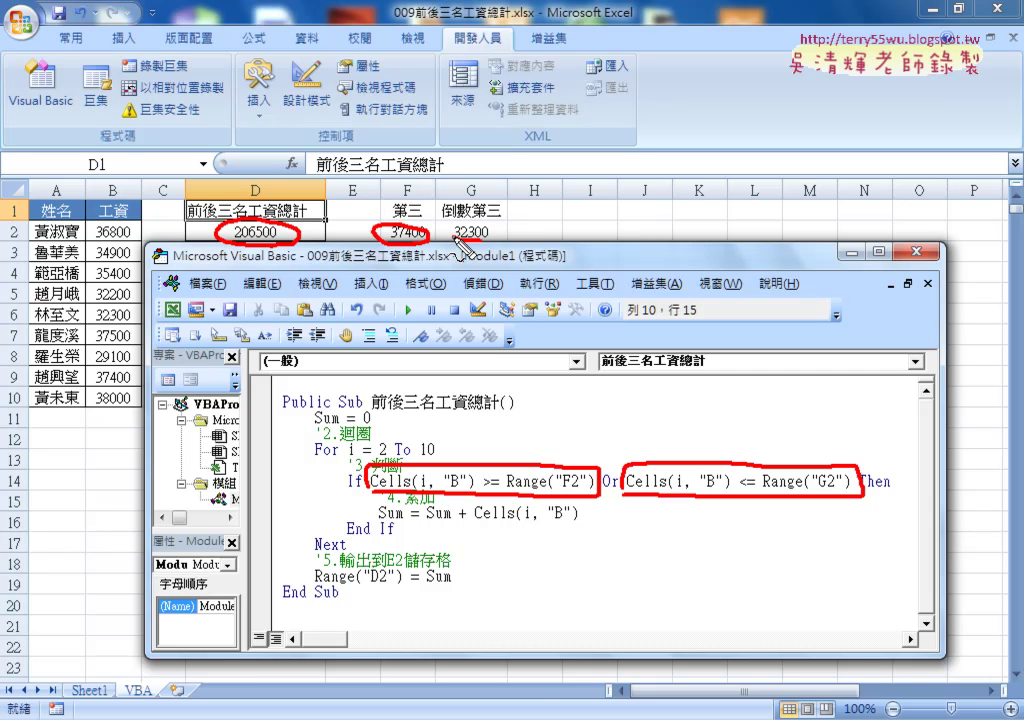
{"action": "left_click_drag", "start_coordinate": [498, 228], "coordinate": [484, 246]}
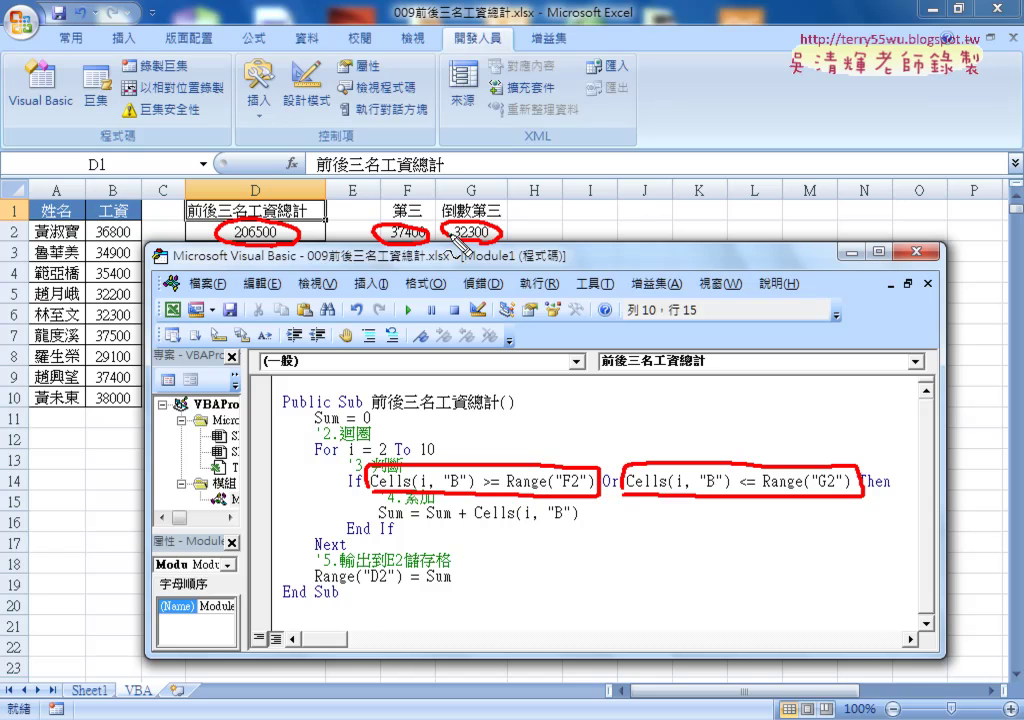
{"action": "key", "text": "Escape"}
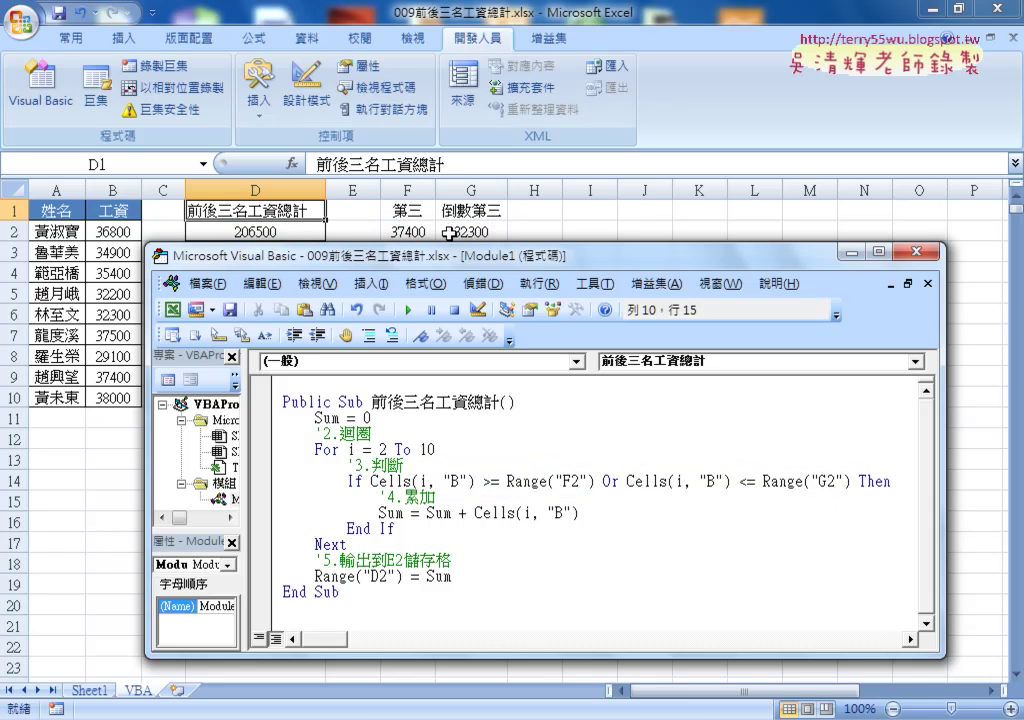
- Add an indented line Range("F2") = "" right after the Sub header
{"action": "left_click", "coordinate": [539, 402]}
{"action": "key", "text": "Return"}
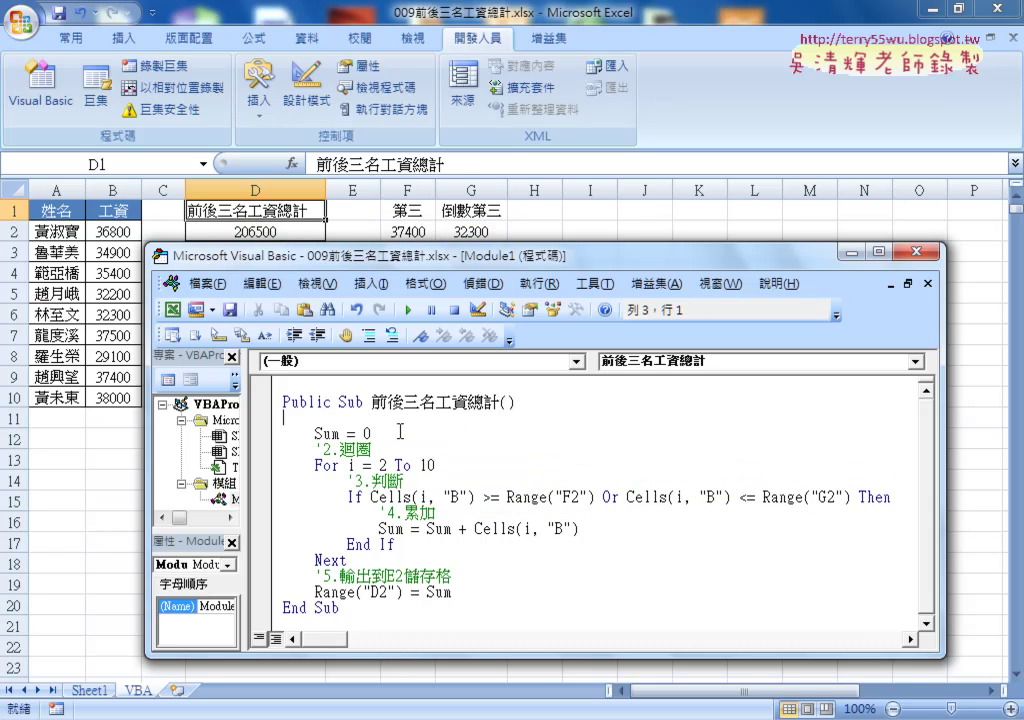
{"action": "key", "text": "Tab"}
{"action": "left_click_drag", "start_coordinate": [507, 496], "coordinate": [595, 497]}
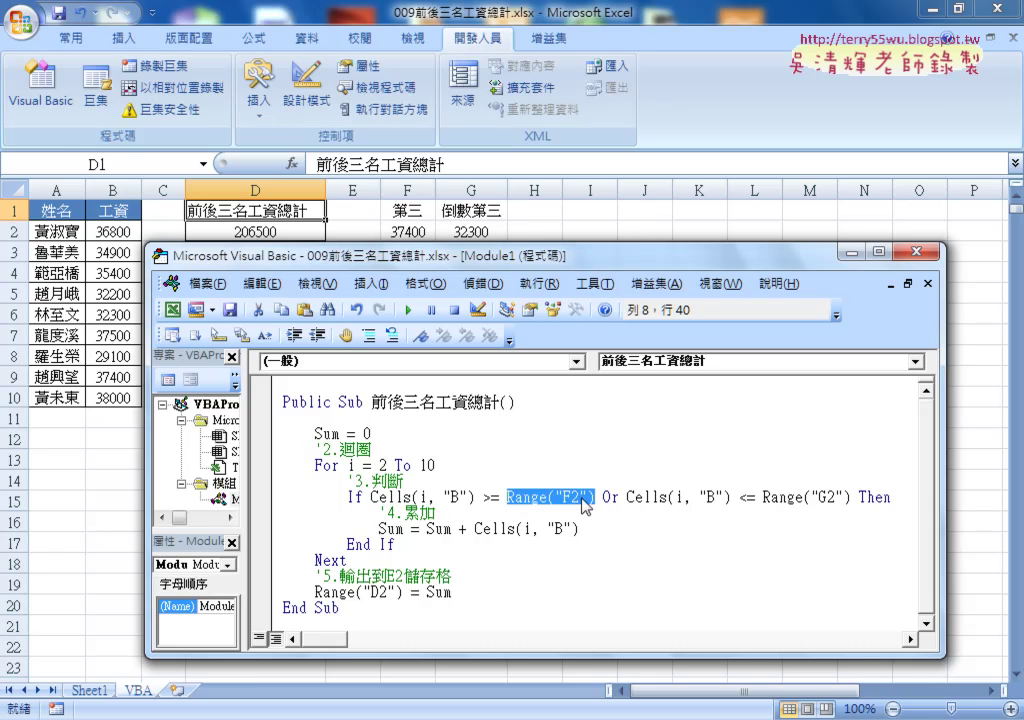
{"action": "left_click_drag", "start_coordinate": [366, 421], "coordinate": [368, 423]}
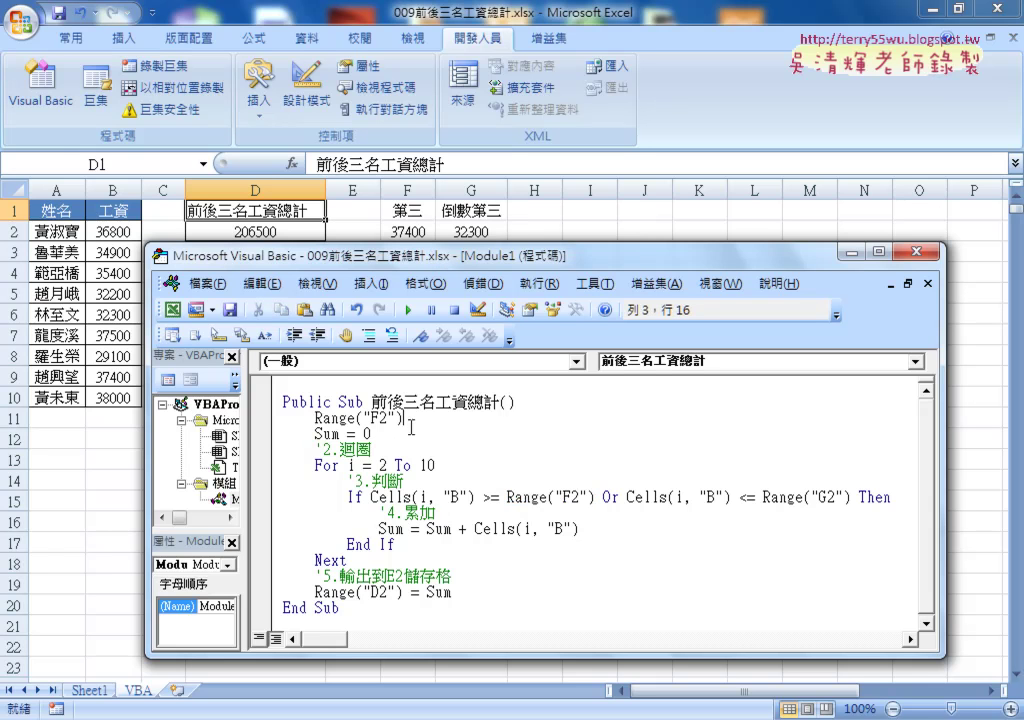
{"action": "type", "text": "="}
{"action": "type", "text": "\"\""}
- Copy F2's formula =LARGE(B2:B10,3) from the worksheet into the F2 line's quotes
{"action": "left_click", "coordinate": [473, 457]}
{"action": "left_click", "coordinate": [411, 231]}
{"action": "left_click_drag", "start_coordinate": [443, 164], "coordinate": [311, 164]}
{"action": "key", "text": "ctrl+c"}
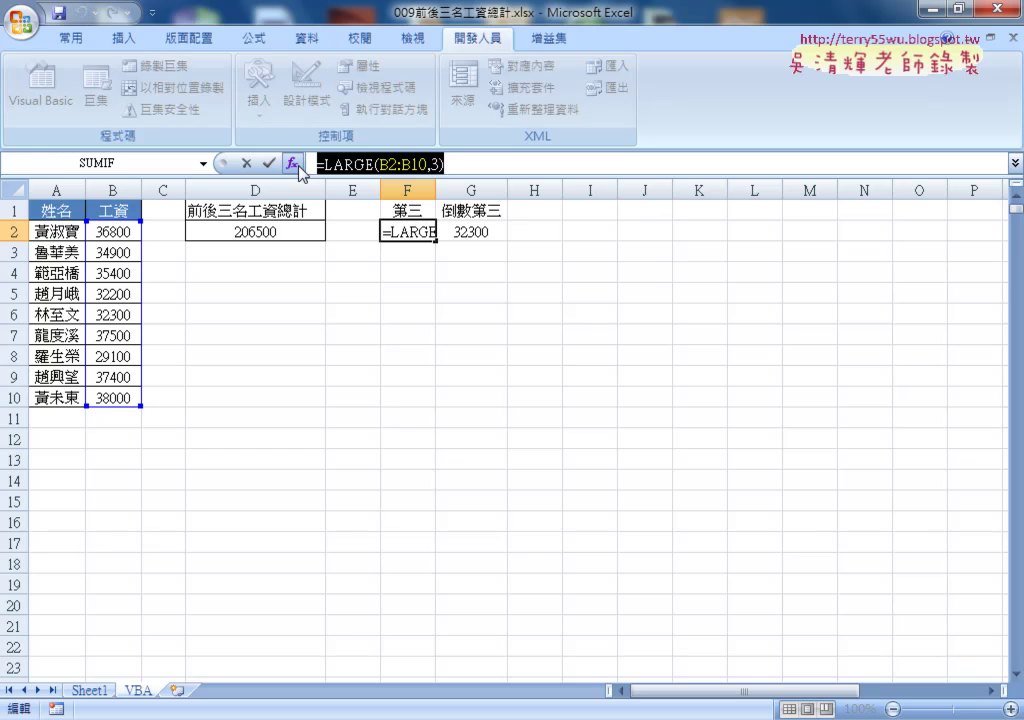
{"action": "left_click", "coordinate": [244, 166]}
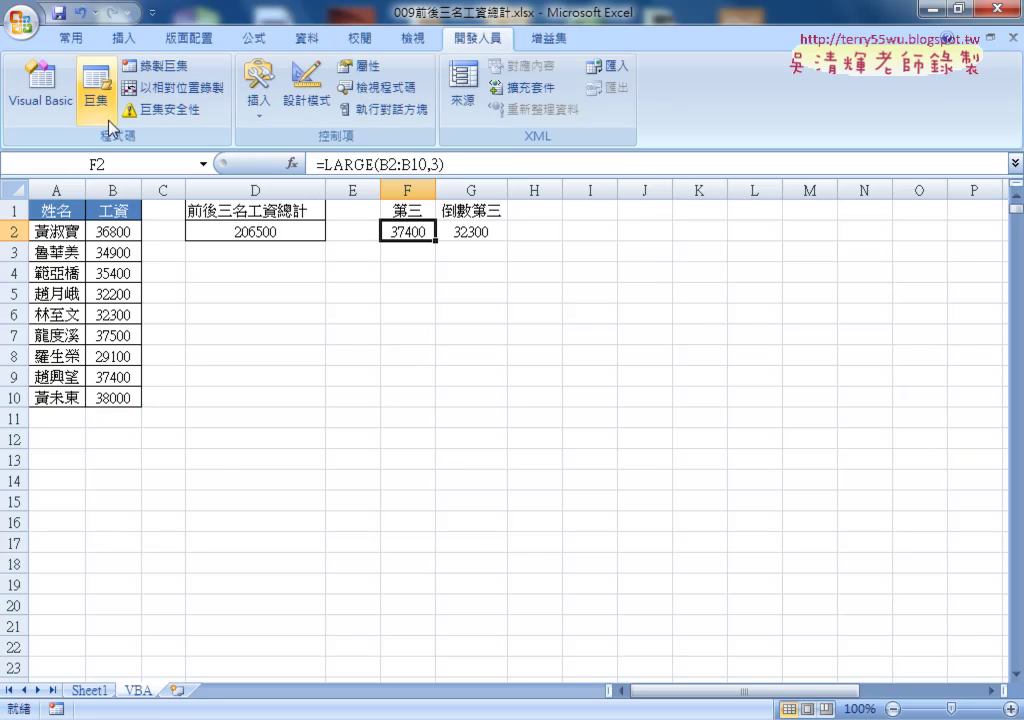
{"action": "left_click", "coordinate": [40, 88]}
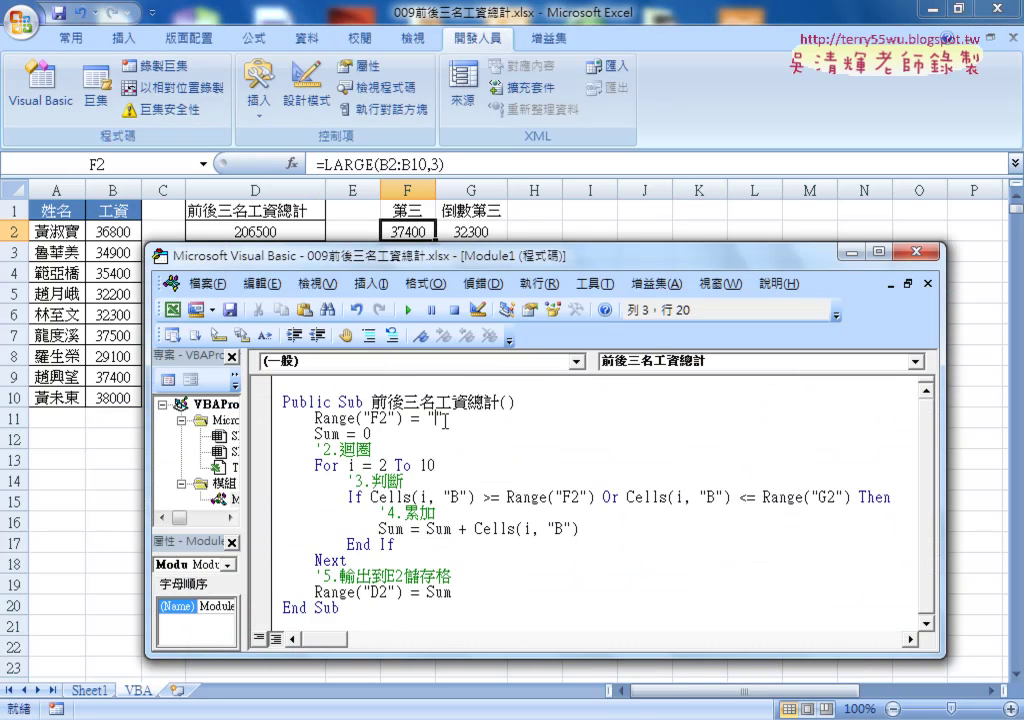
{"action": "key", "text": "ctrl+v"}
{"action": "left_click", "coordinate": [497, 418]}
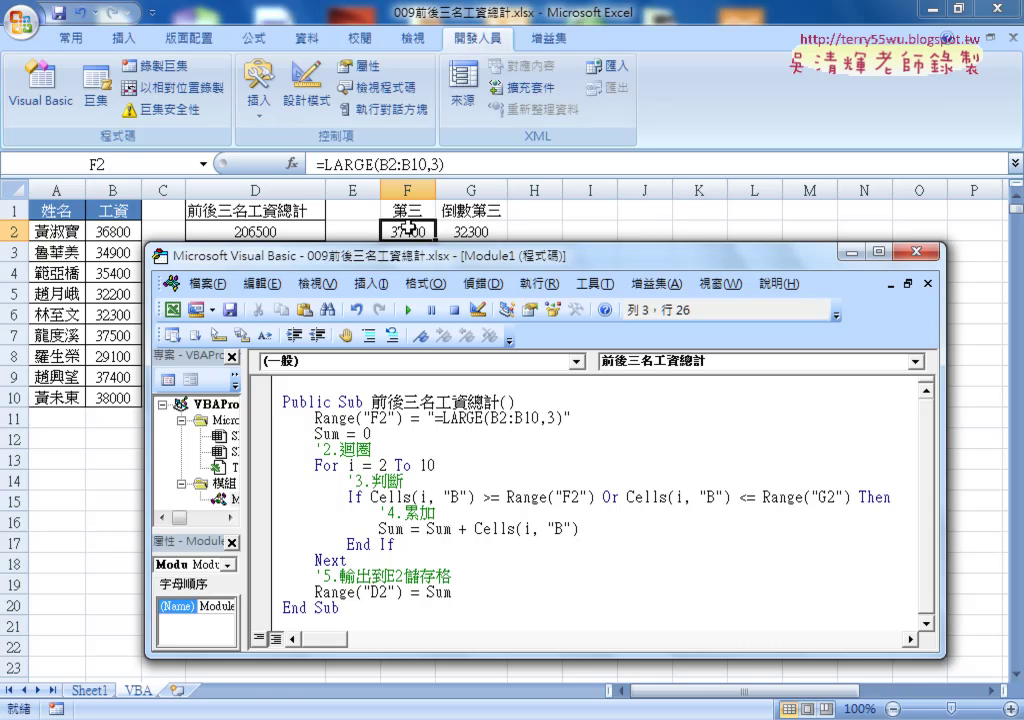
- Add a Range("G2") = line below the F2 line, reusing the If line's G2 reference
{"action": "left_click", "coordinate": [585, 410]}
{"action": "key", "text": "Return"}
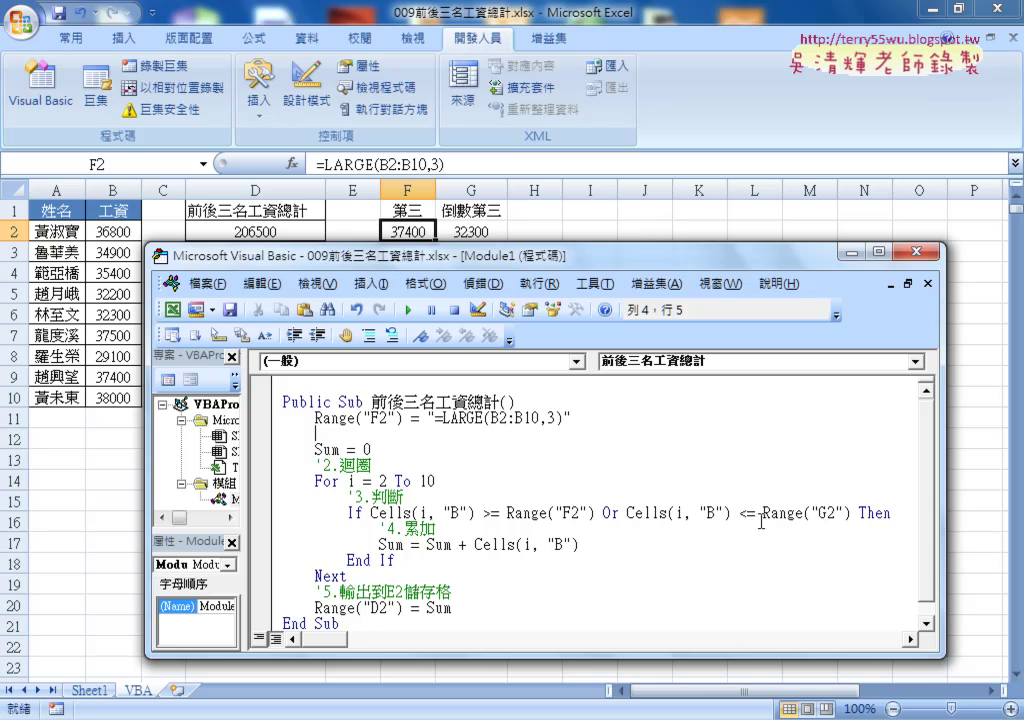
{"action": "left_click_drag", "start_coordinate": [762, 515], "coordinate": [851, 515]}
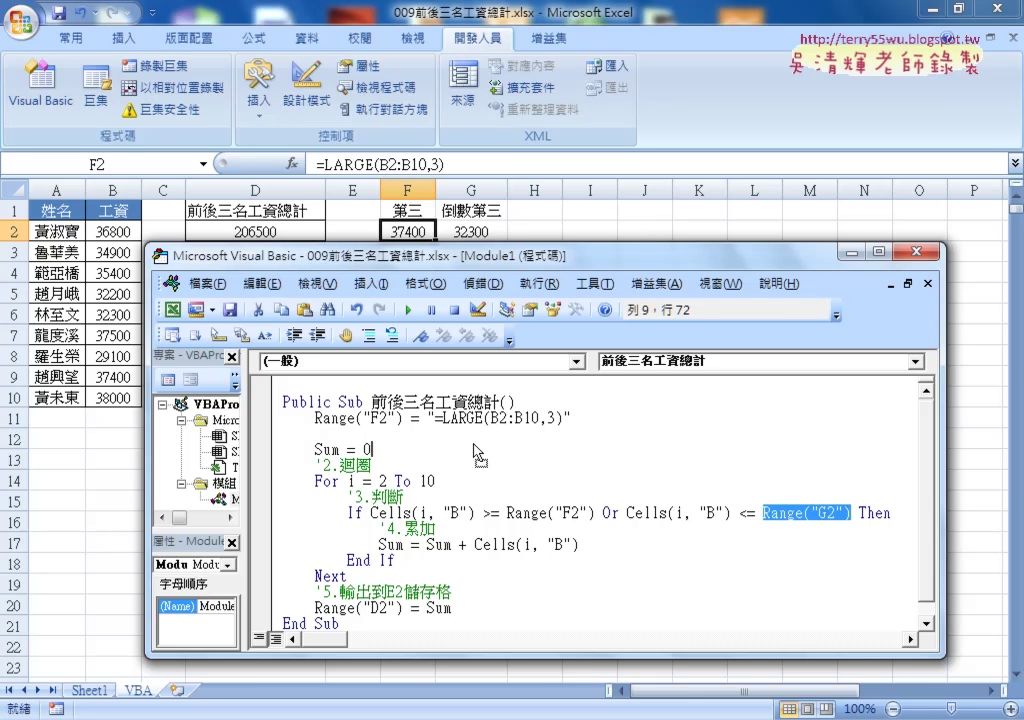
{"action": "key", "text": "ctrl+c"}
{"action": "left_click", "coordinate": [355, 434]}
{"action": "key", "text": "ctrl+v"}
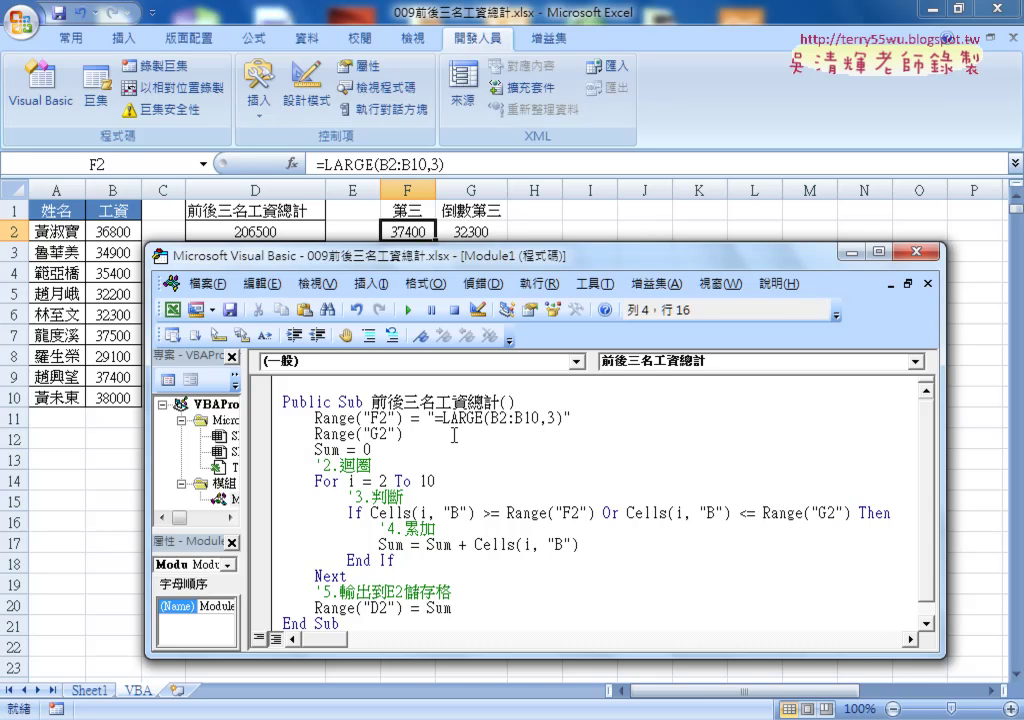
{"action": "type", "text": "=\""}
- Paste G2's formula =SMALL(B2:B10,3) into the G2 line, then select cells F2:G2
{"action": "left_click", "coordinate": [469, 230]}
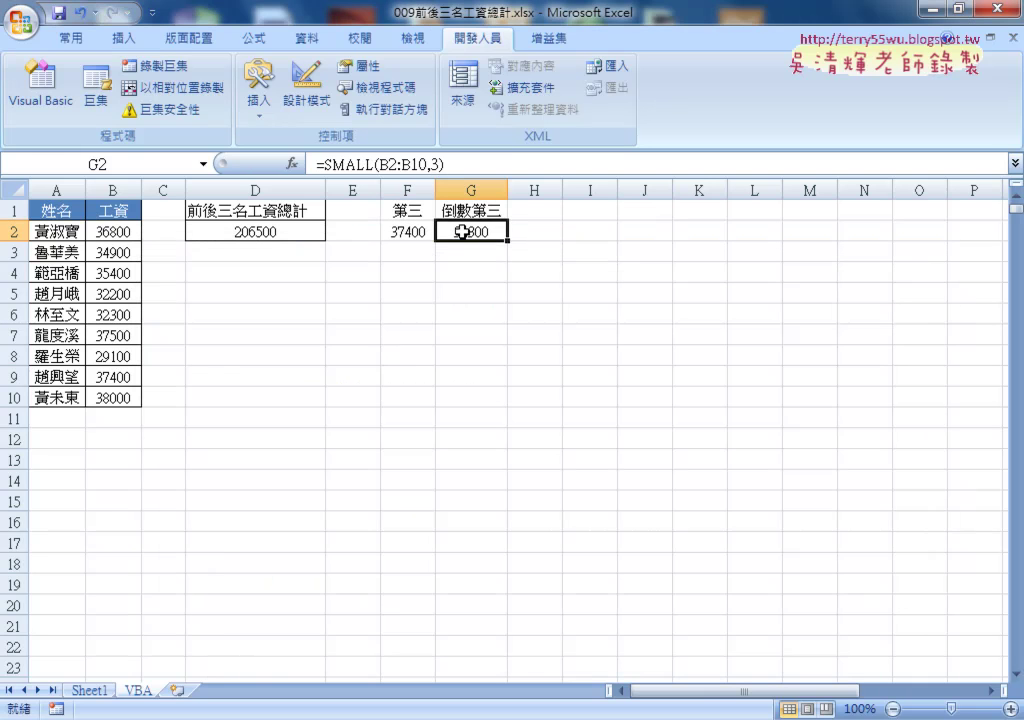
{"action": "left_click_drag", "start_coordinate": [455, 160], "coordinate": [272, 148]}
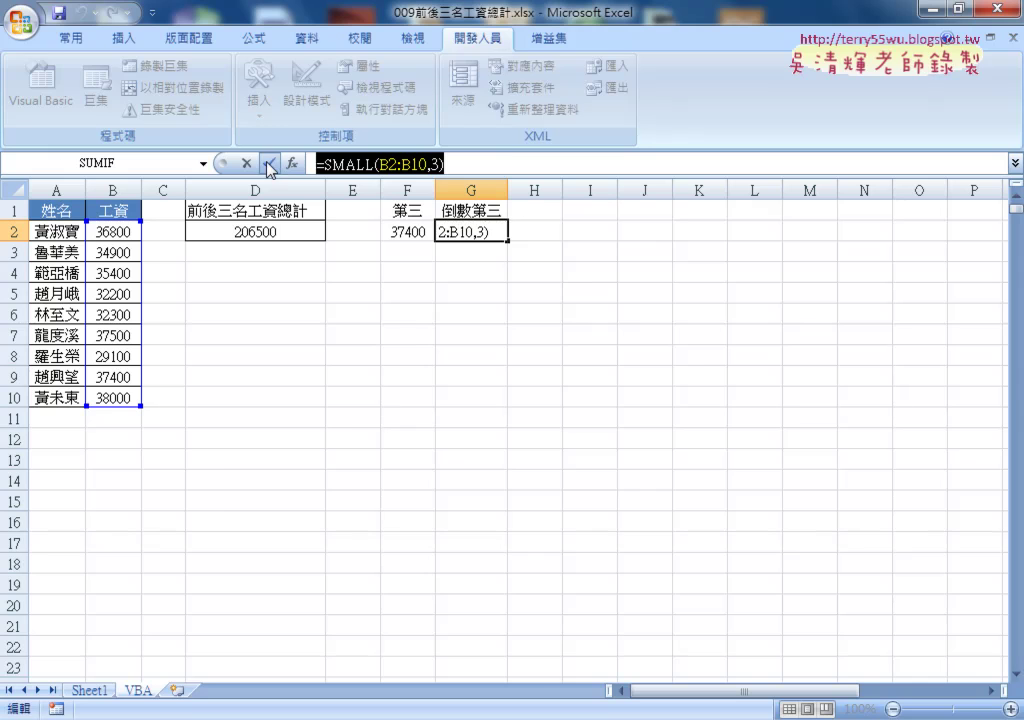
{"action": "left_click", "coordinate": [268, 162]}
{"action": "left_click", "coordinate": [74, 95]}
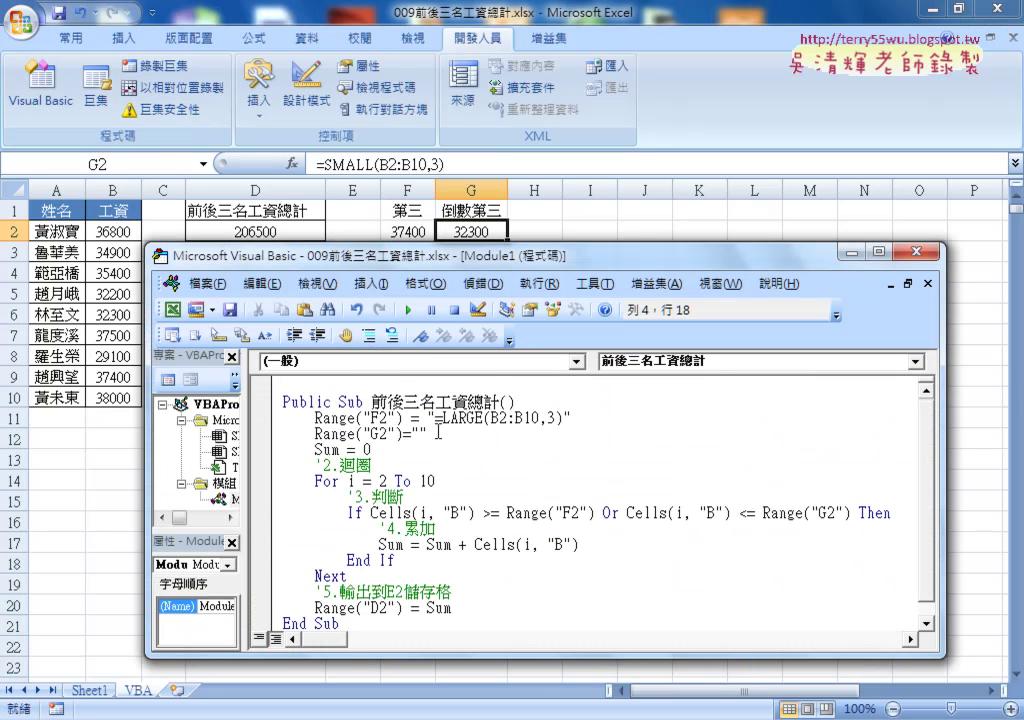
{"action": "key", "text": "ctrl+v"}
{"action": "left_click", "coordinate": [597, 482]}
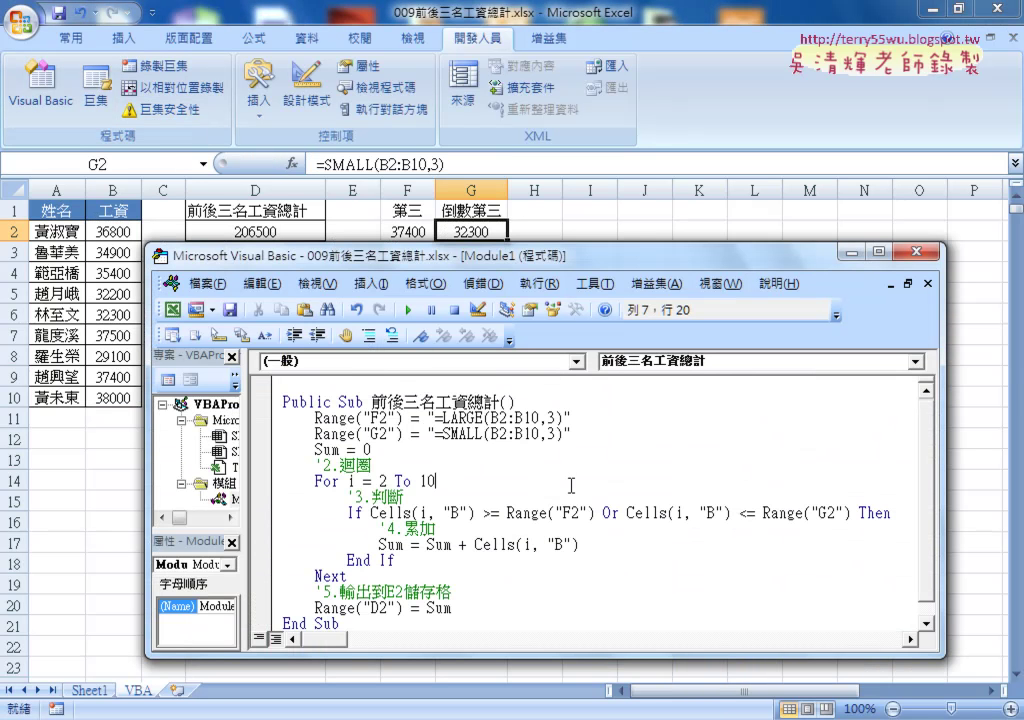
{"action": "left_click", "coordinate": [521, 417]}
{"action": "left_click_drag", "start_coordinate": [410, 231], "coordinate": [490, 235]}
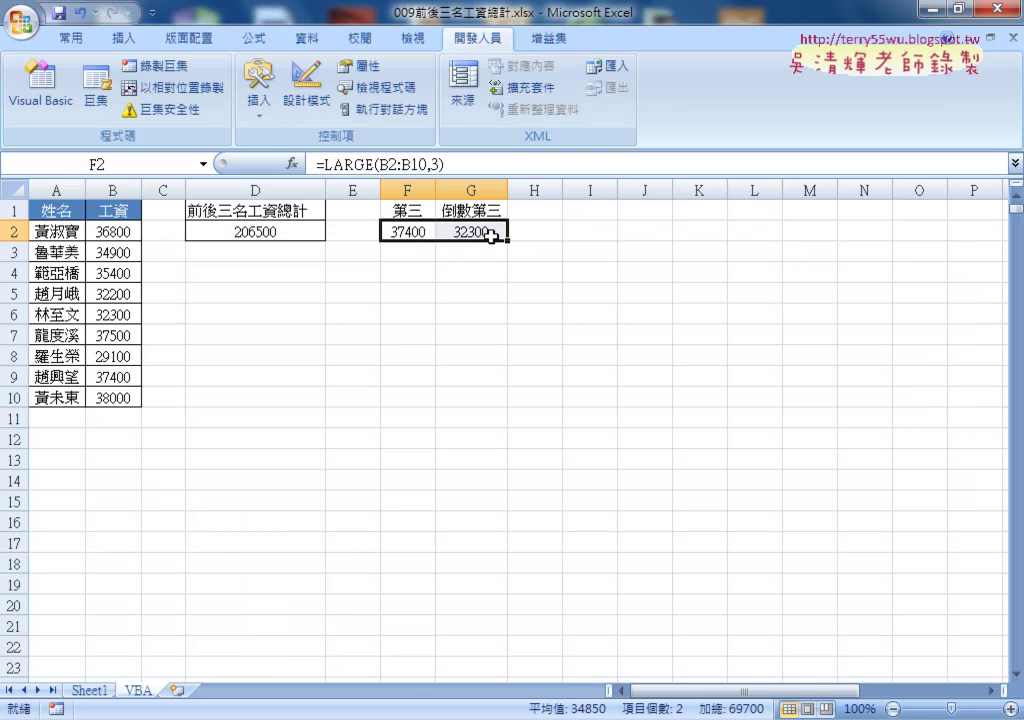
- Delete the contents of F2 and G2 and return to the code editor
{"action": "key", "text": "Delete"}
{"action": "left_click", "coordinate": [468, 333]}
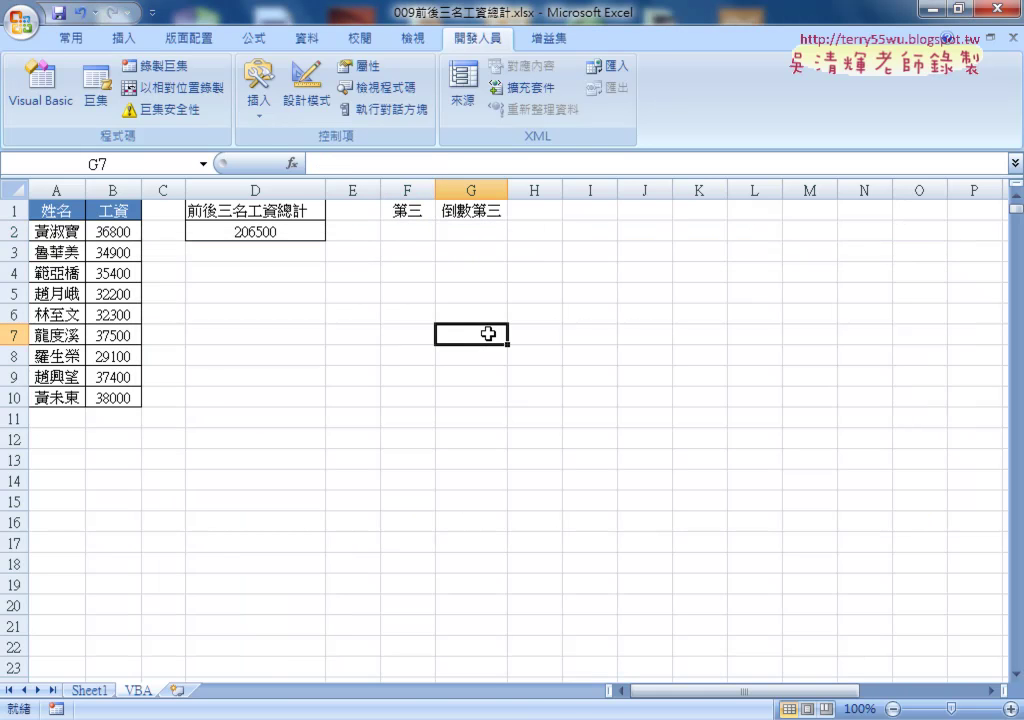
{"action": "left_click", "coordinate": [65, 100]}
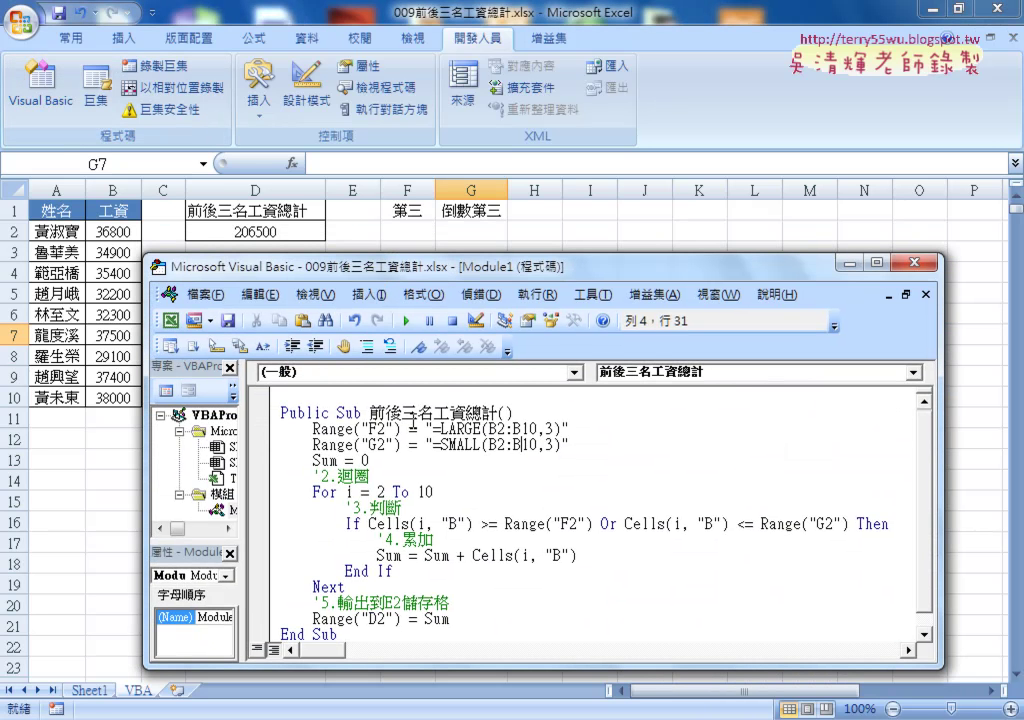
- Step through the macro with F8 until F2 shows 37400 and G2 shows 32300
{"action": "double_click", "coordinate": [413, 427]}
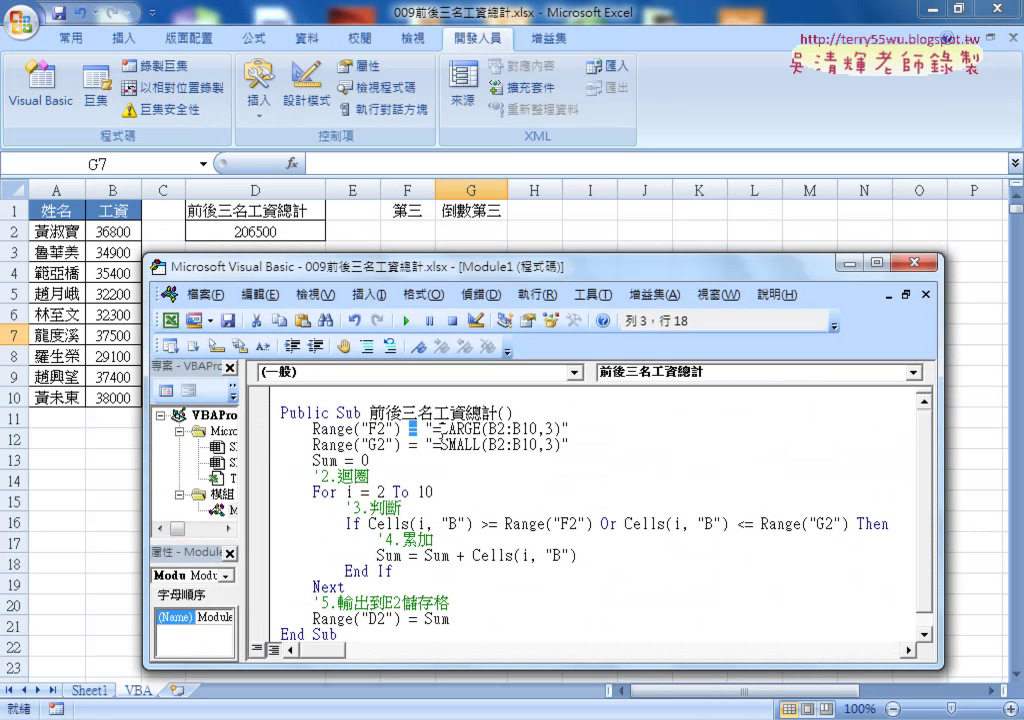
{"action": "key", "text": "F8"}
{"action": "key", "text": "F8"}
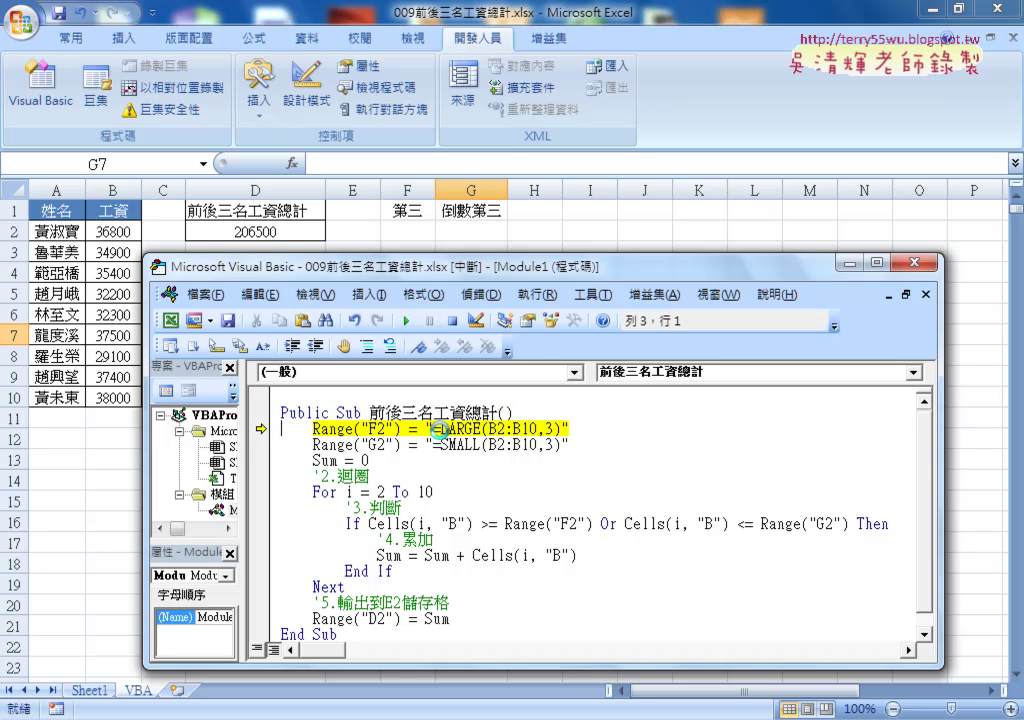
{"action": "key", "text": "F8"}
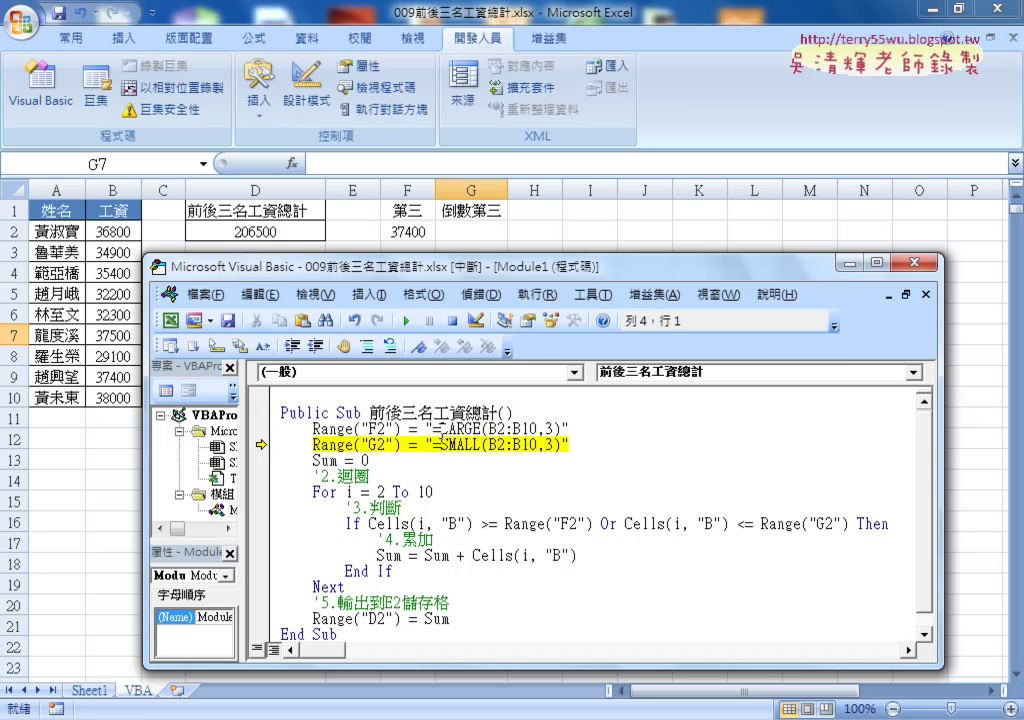
{"action": "key", "text": "F8"}
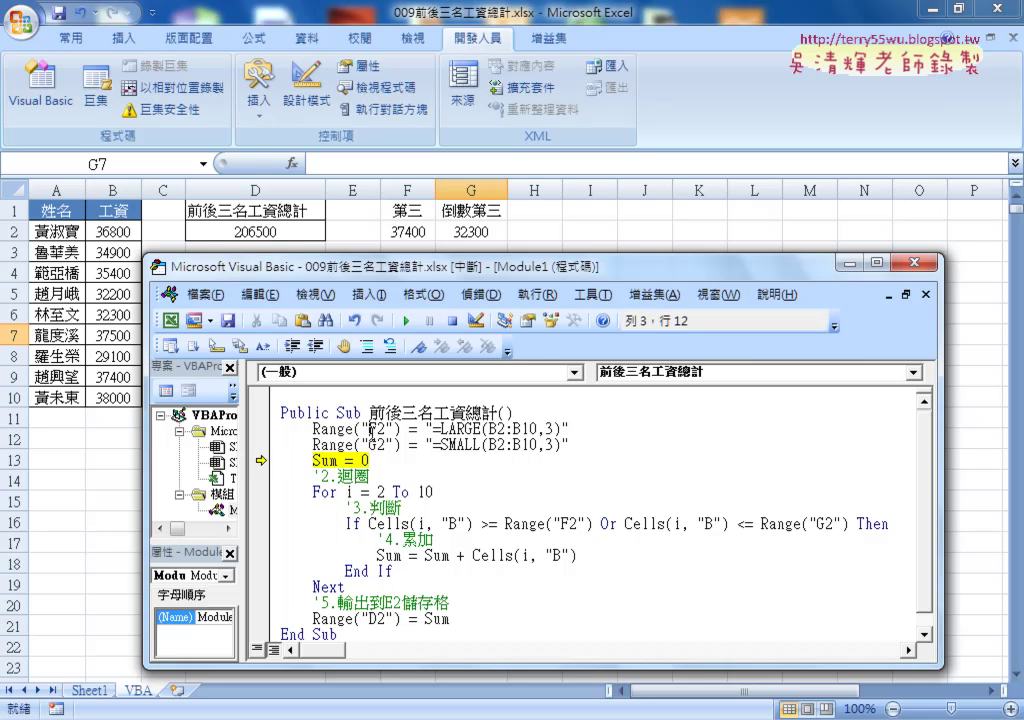
{"action": "left_click", "coordinate": [372, 460]}
{"action": "left_click", "coordinate": [488, 444]}
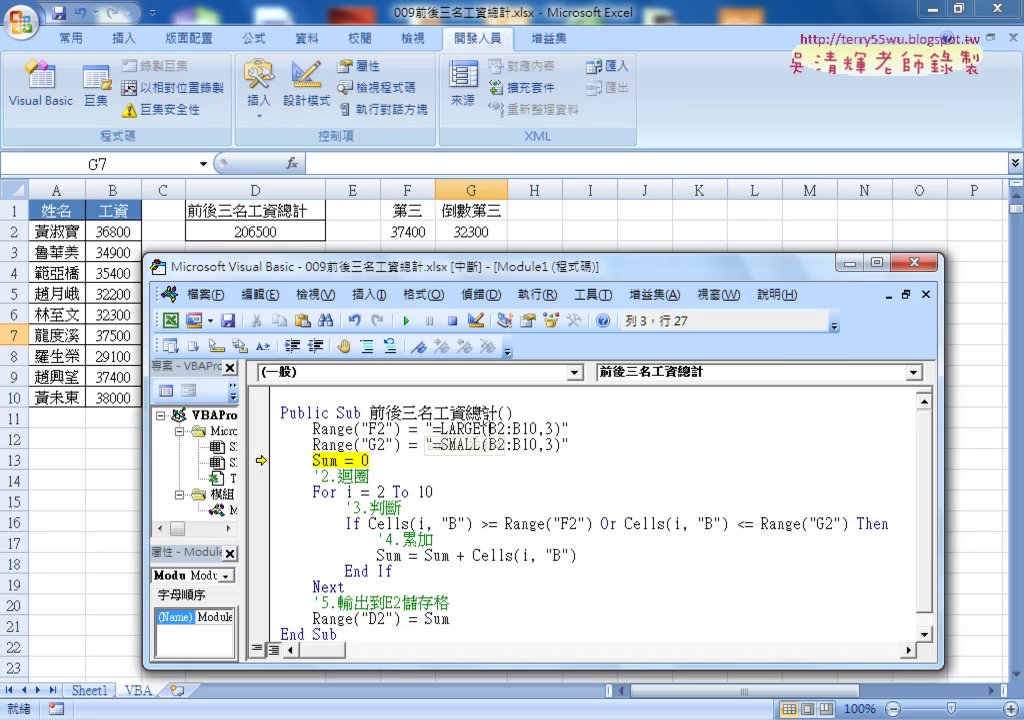
{"action": "left_click", "coordinate": [455, 460]}
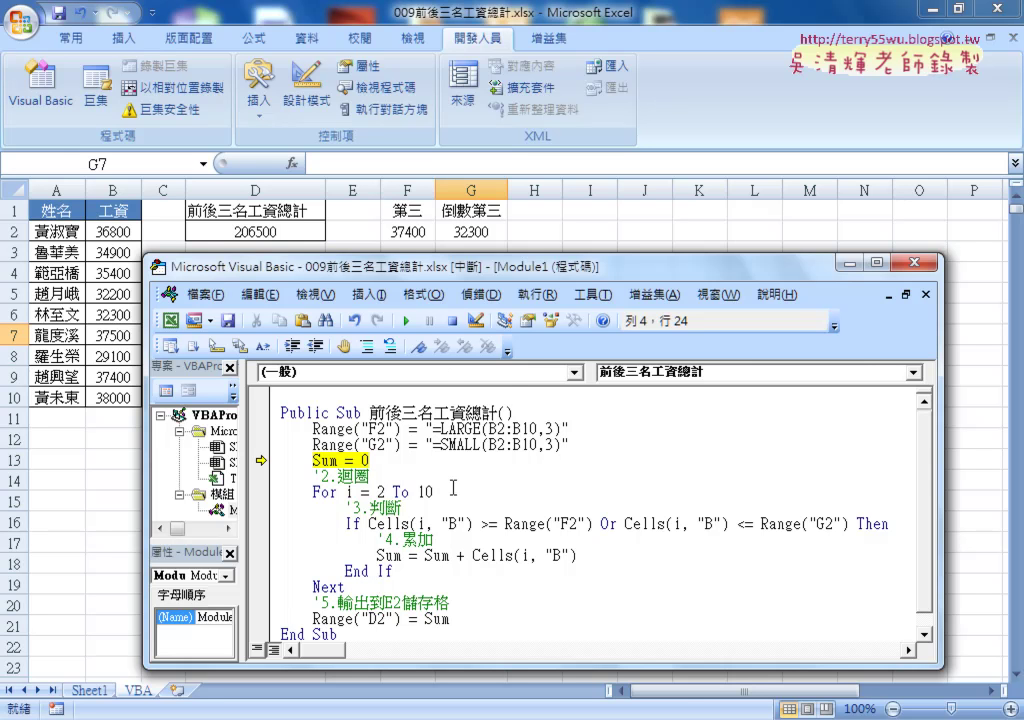
- Add Range("F2") = "" below the Range("D2") = Sum line
{"action": "scroll", "coordinate": [459, 491], "scroll_direction": "down", "scroll_amount": 1}
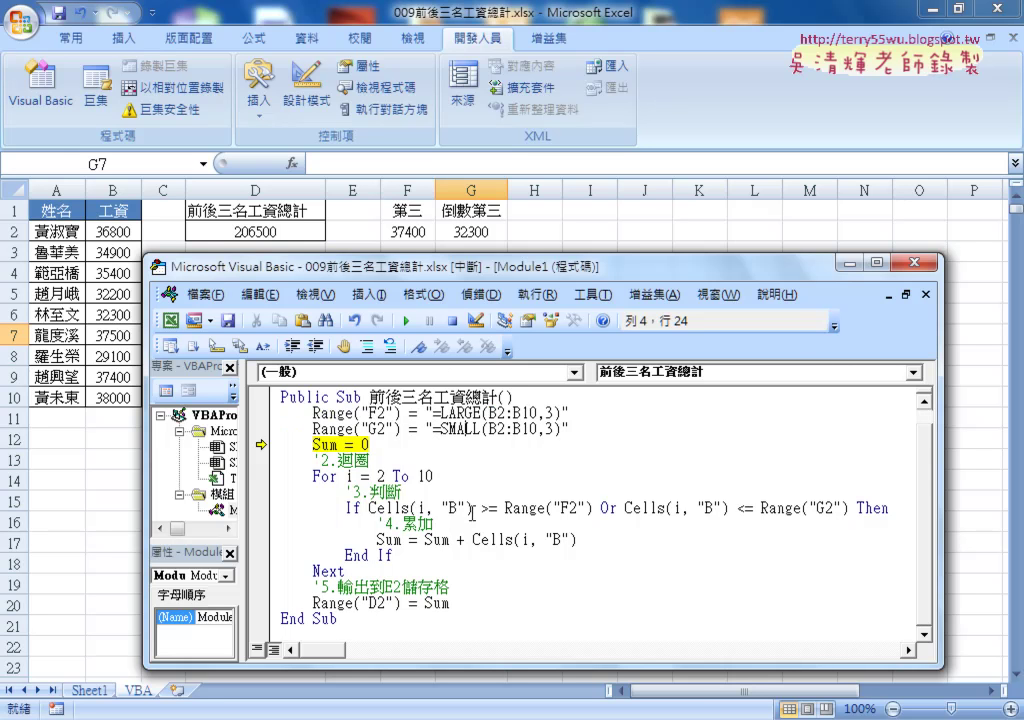
{"action": "left_click", "coordinate": [469, 604]}
{"action": "key", "text": "Return"}
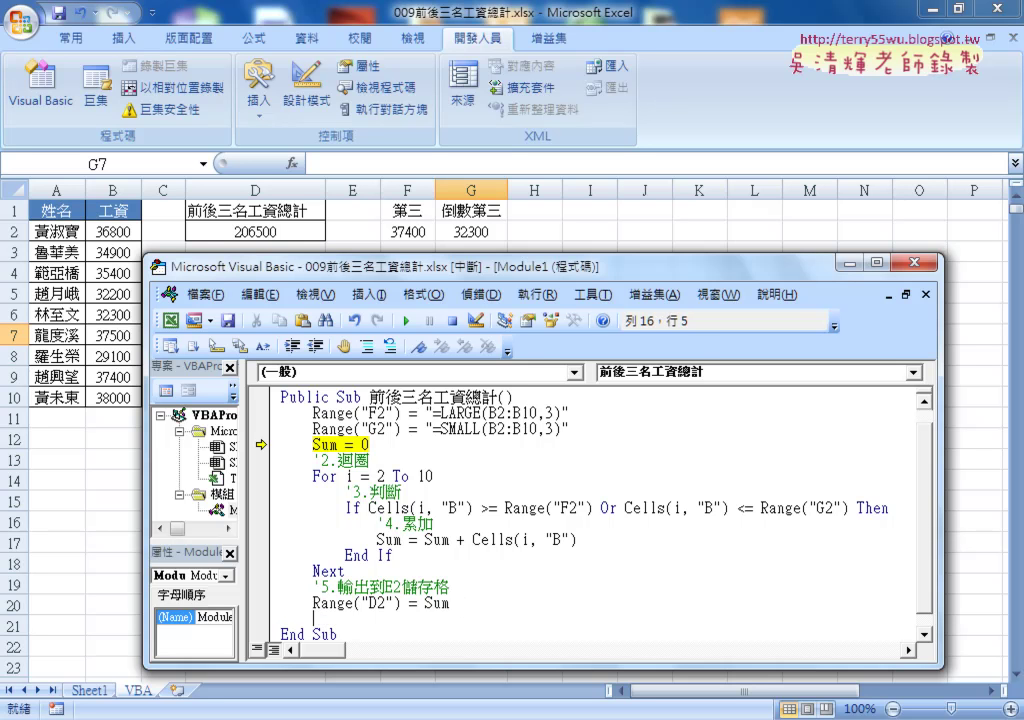
{"action": "left_click_drag", "start_coordinate": [313, 413], "coordinate": [405, 416]}
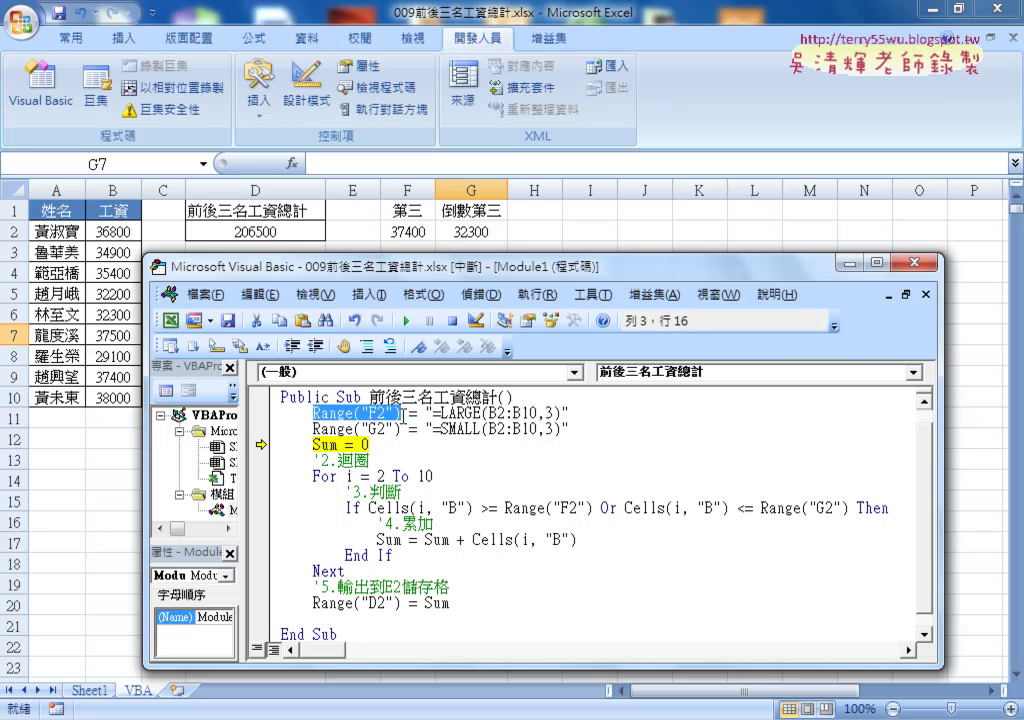
{"action": "key", "text": "ctrl+c"}
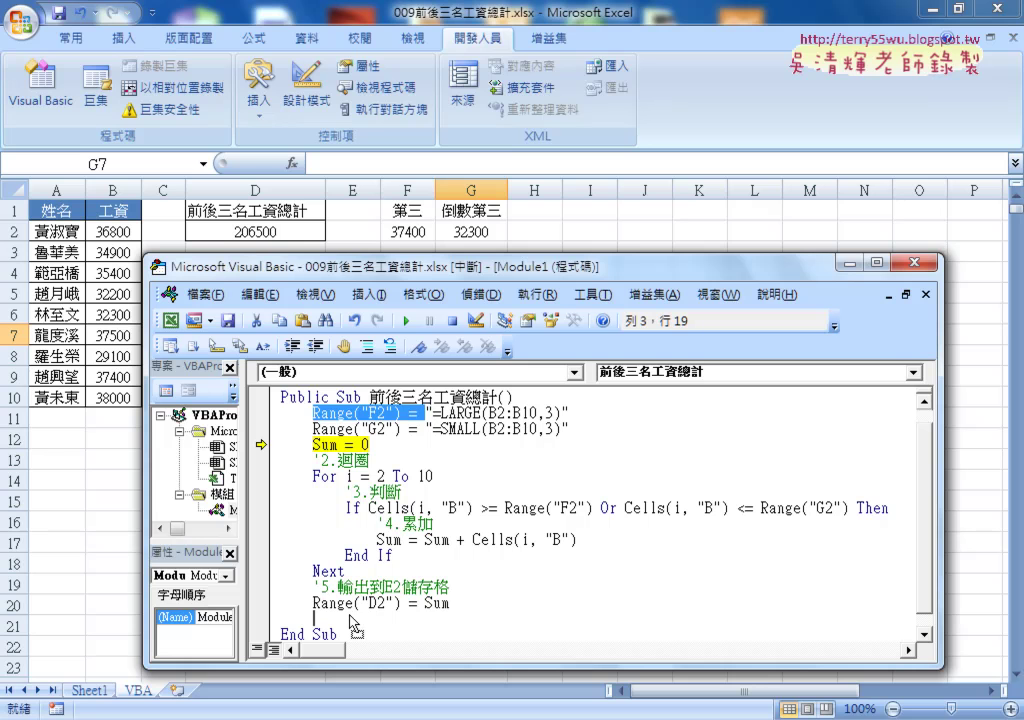
{"action": "left_click", "coordinate": [371, 619]}
{"action": "key", "text": "ctrl+v"}
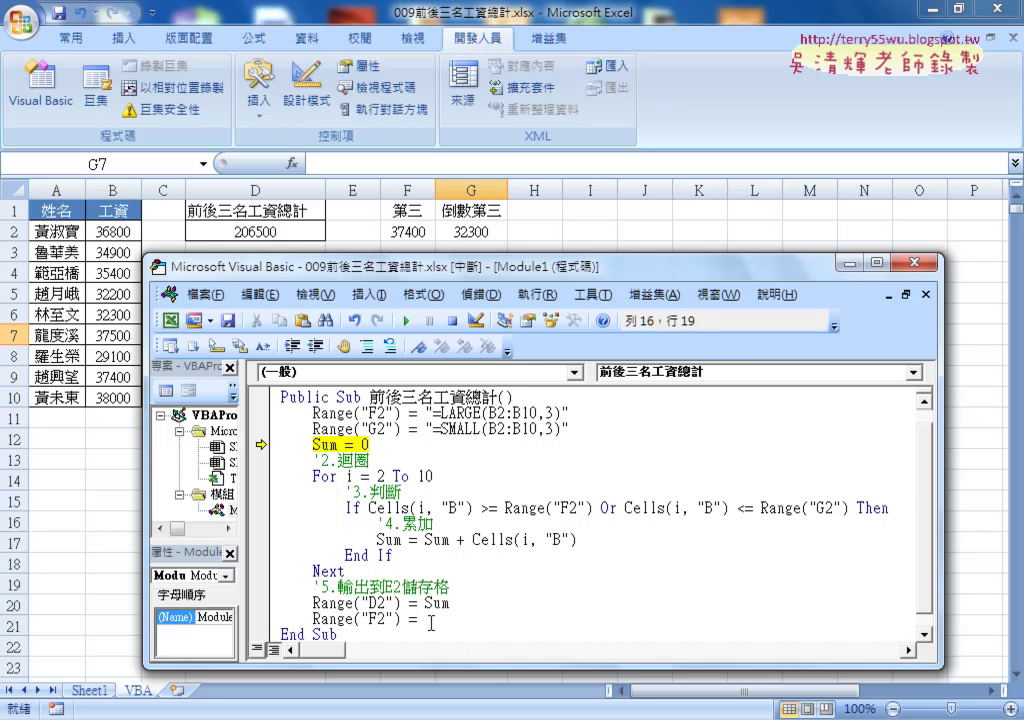
{"action": "type", "text": "\"\""}
{"action": "key", "text": "Return"}
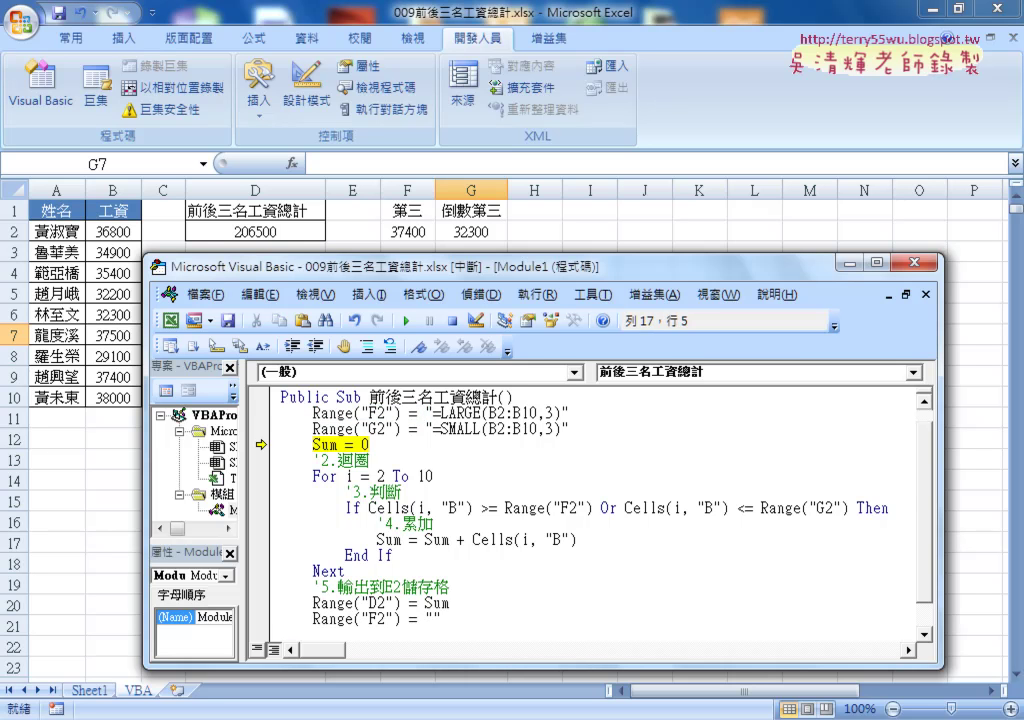
- Add Range("G2") = "" as the next line to clear G2
{"action": "scroll", "coordinate": [340, 470], "scroll_direction": "down", "scroll_amount": 1}
{"action": "left_click", "coordinate": [329, 398]}
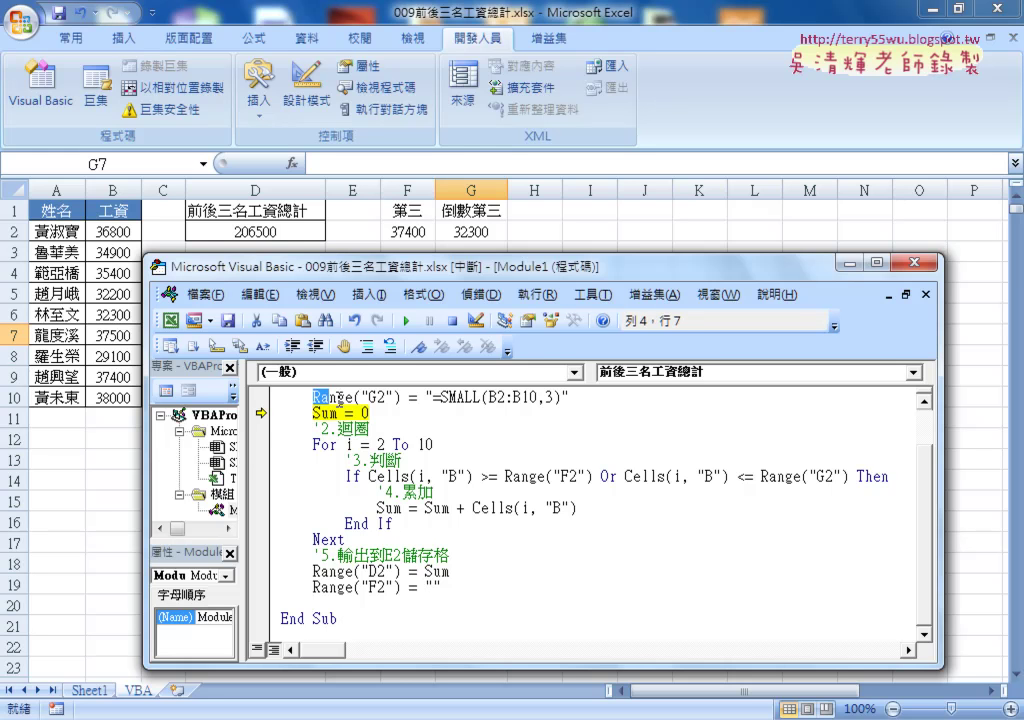
{"action": "left_click_drag", "start_coordinate": [329, 398], "coordinate": [401, 398]}
{"action": "scroll", "coordinate": [302, 410], "scroll_direction": "up", "scroll_amount": 1}
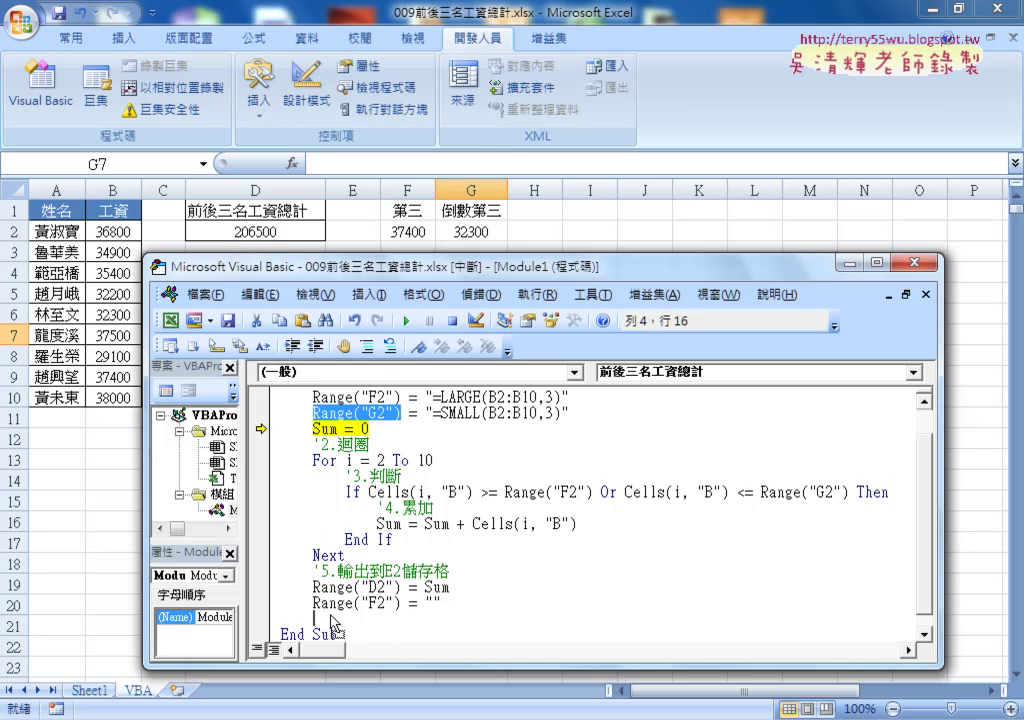
{"action": "left_click_drag", "start_coordinate": [333, 625], "coordinate": [330, 620]}
{"action": "type", "text": "=\"\""}
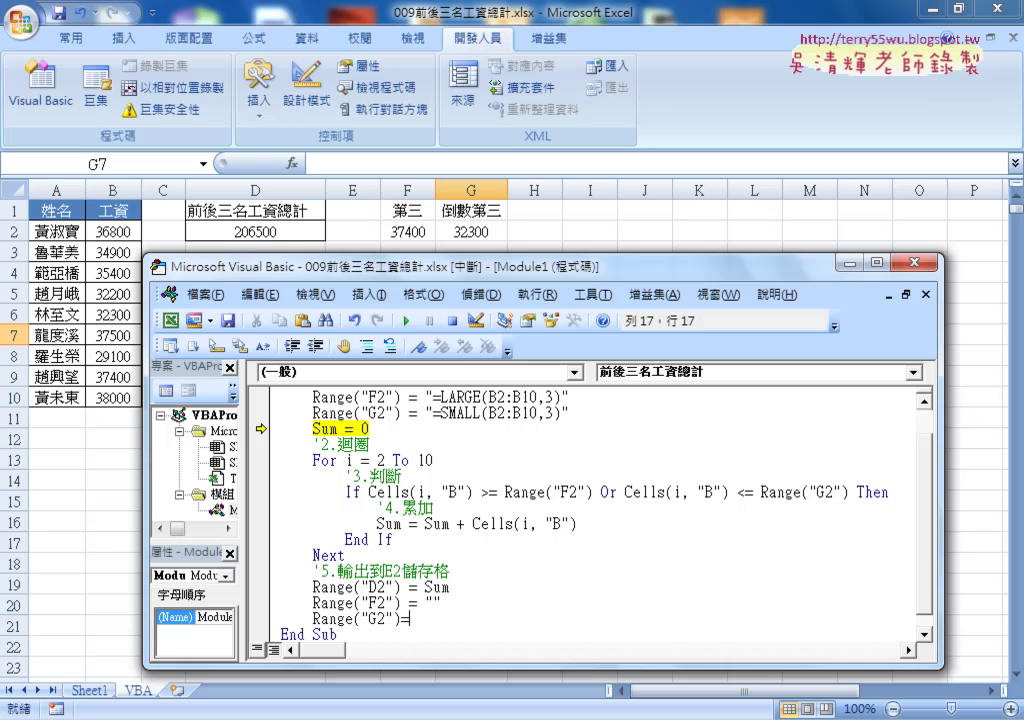
{"action": "left_click", "coordinate": [494, 541]}
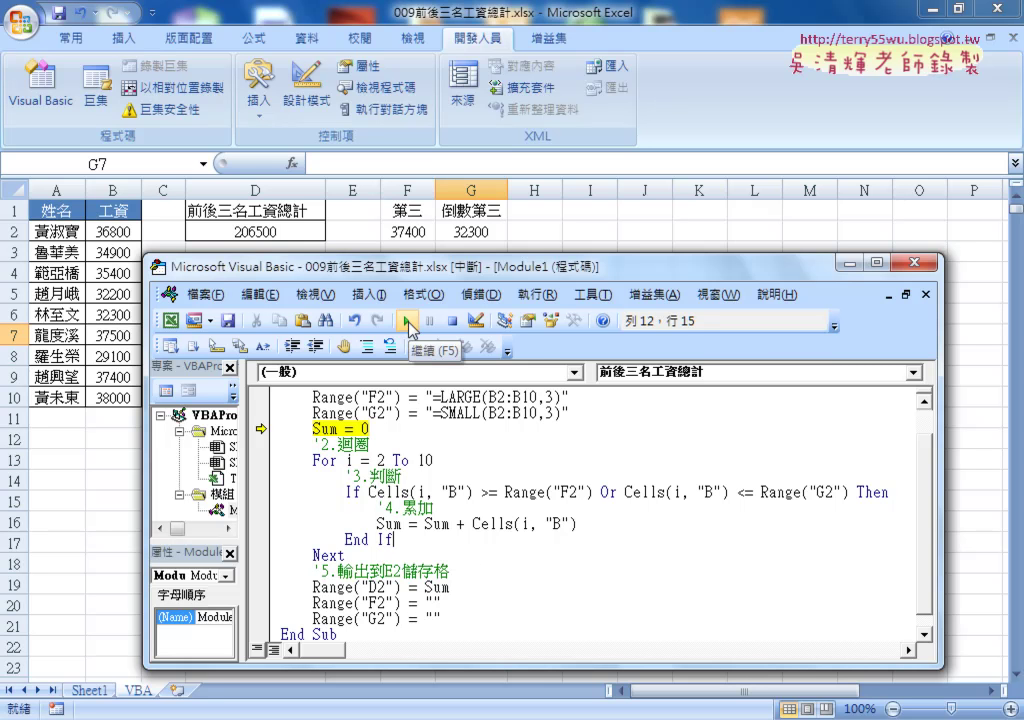
- Finish the paused run, delete D2, and rerun the macro with F5 to get 206500
{"action": "left_click", "coordinate": [408, 322]}
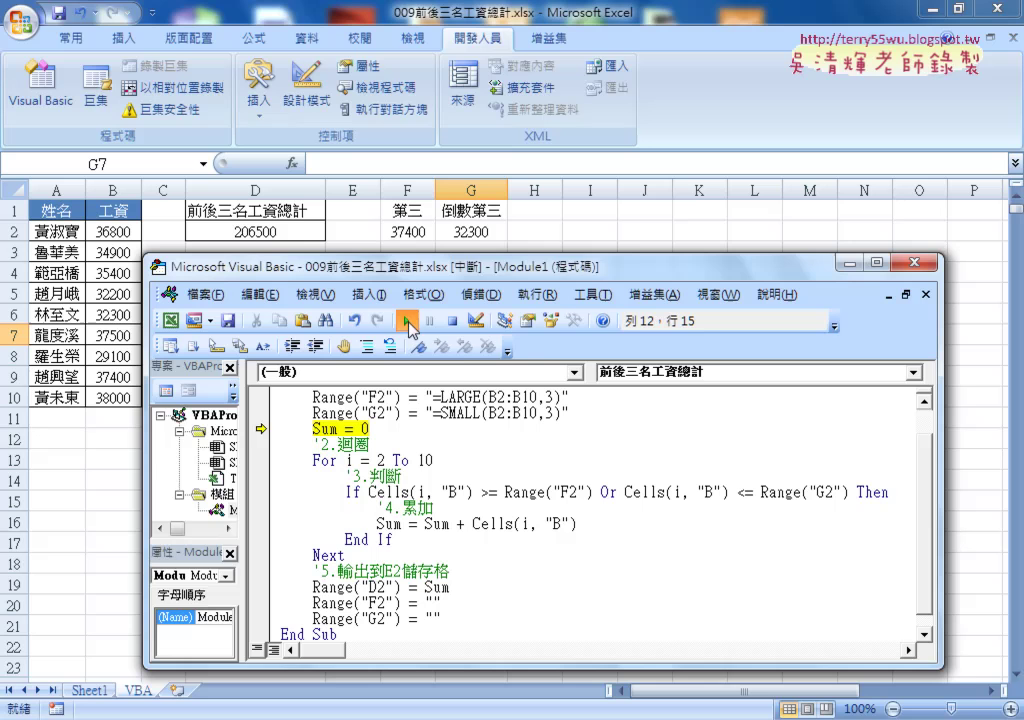
{"action": "left_click", "coordinate": [252, 232]}
{"action": "key", "text": "Delete"}
{"action": "left_click", "coordinate": [40, 95]}
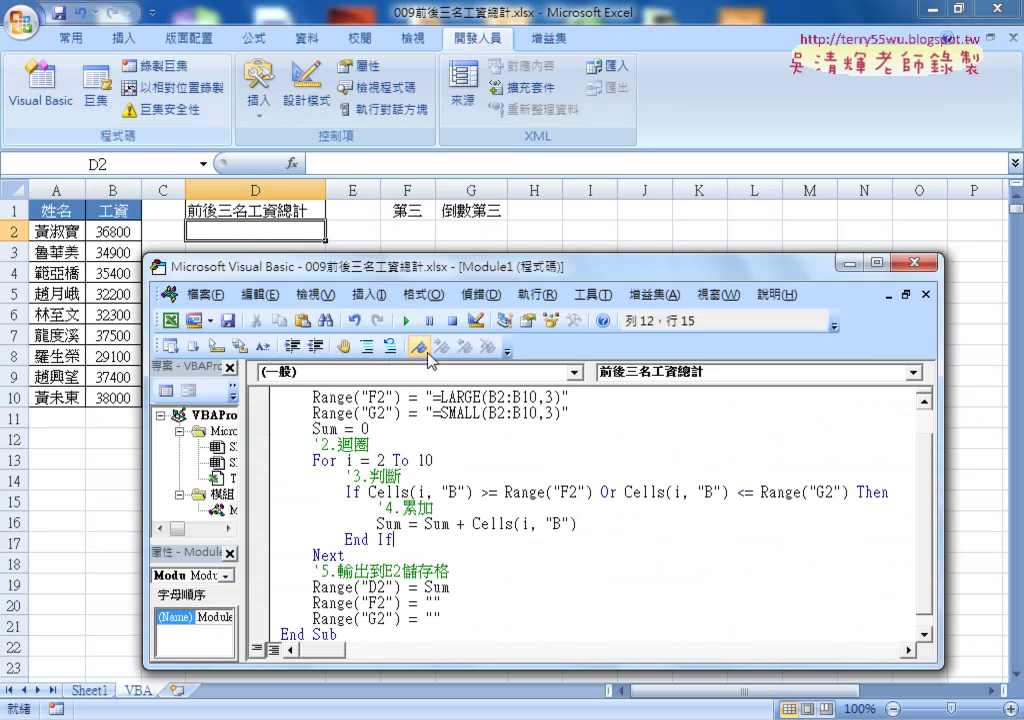
{"action": "key", "text": "F5"}
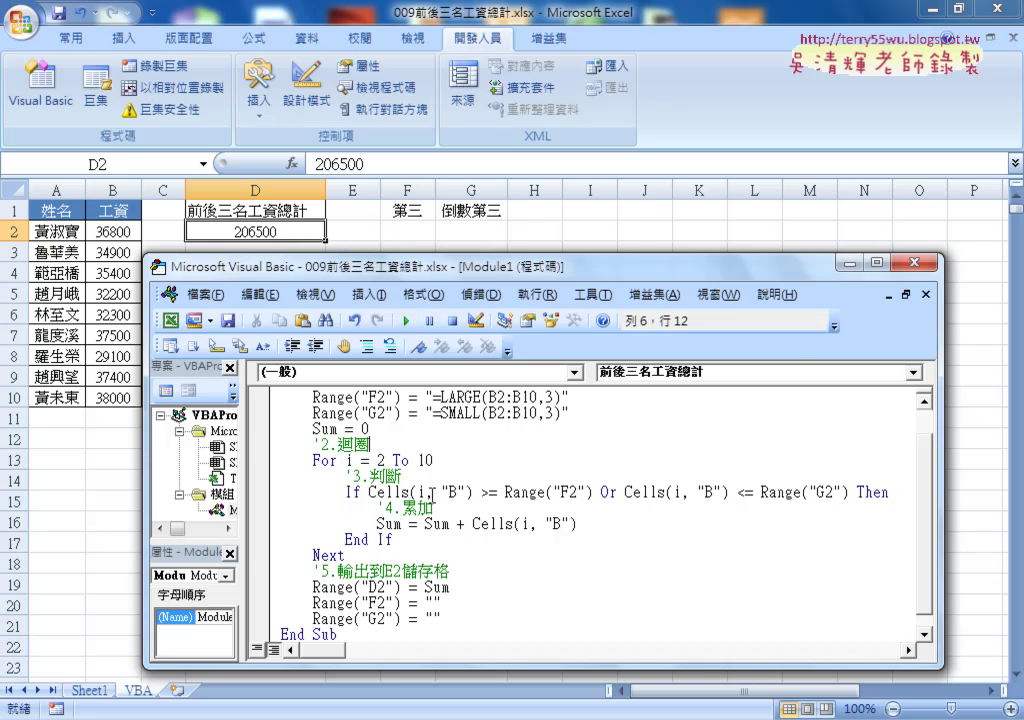
- Select the two new F2 and G2 clearing lines in the code
{"action": "scroll", "coordinate": [400, 470], "scroll_direction": "up", "scroll_amount": 1}
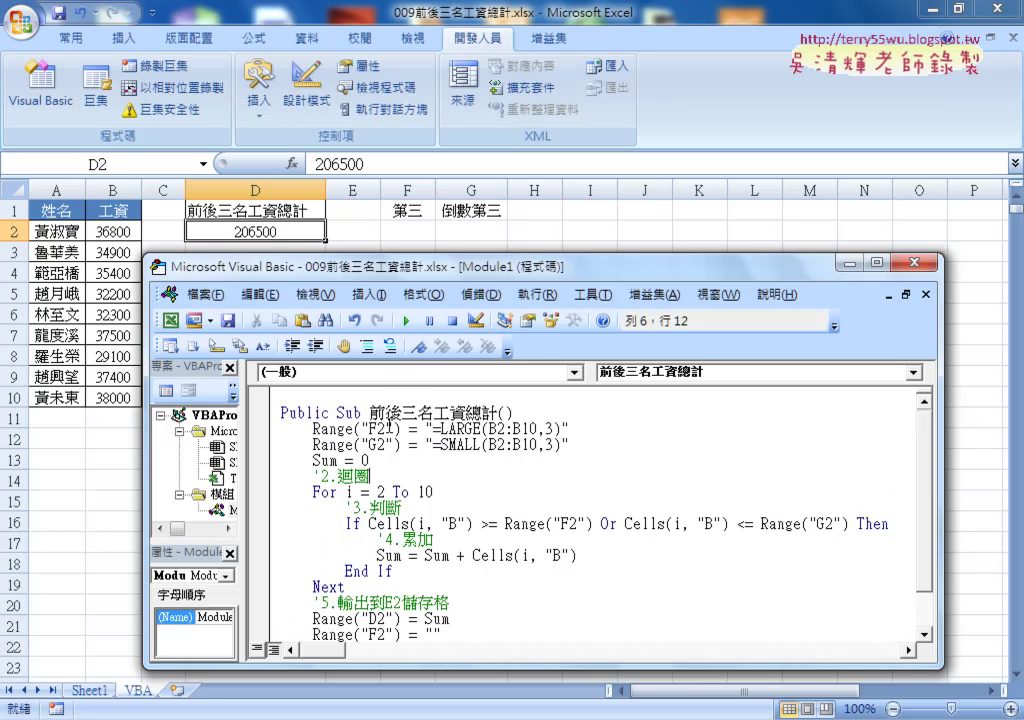
{"action": "left_click", "coordinate": [433, 539]}
{"action": "scroll", "coordinate": [475, 576], "scroll_direction": "down", "scroll_amount": 1}
{"action": "left_click_drag", "start_coordinate": [442, 603], "coordinate": [290, 580]}
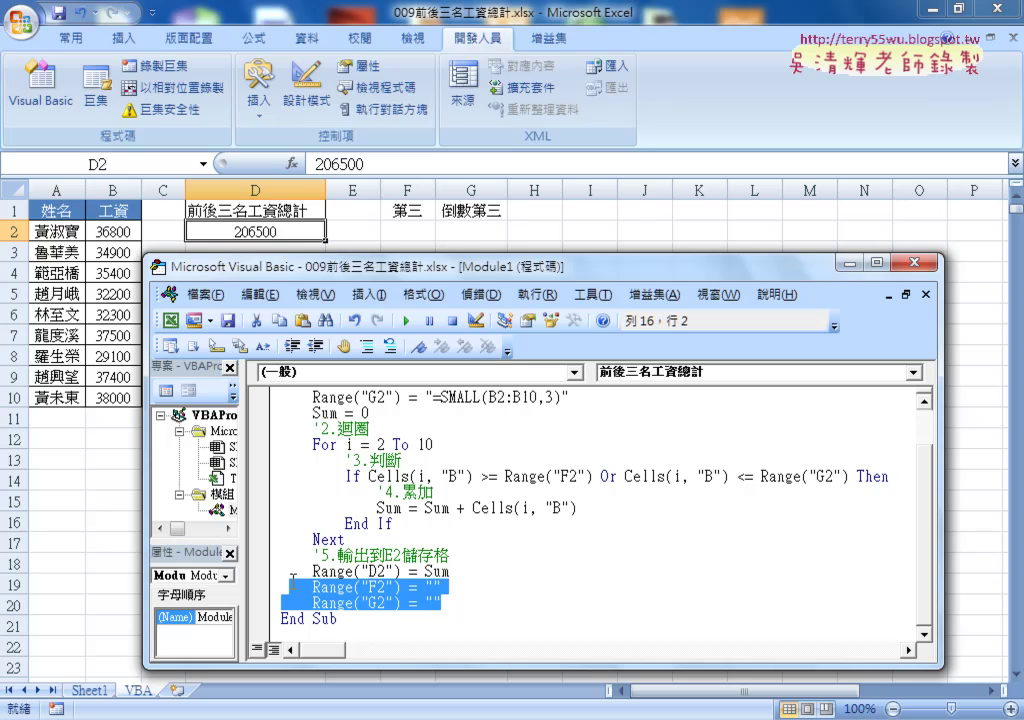